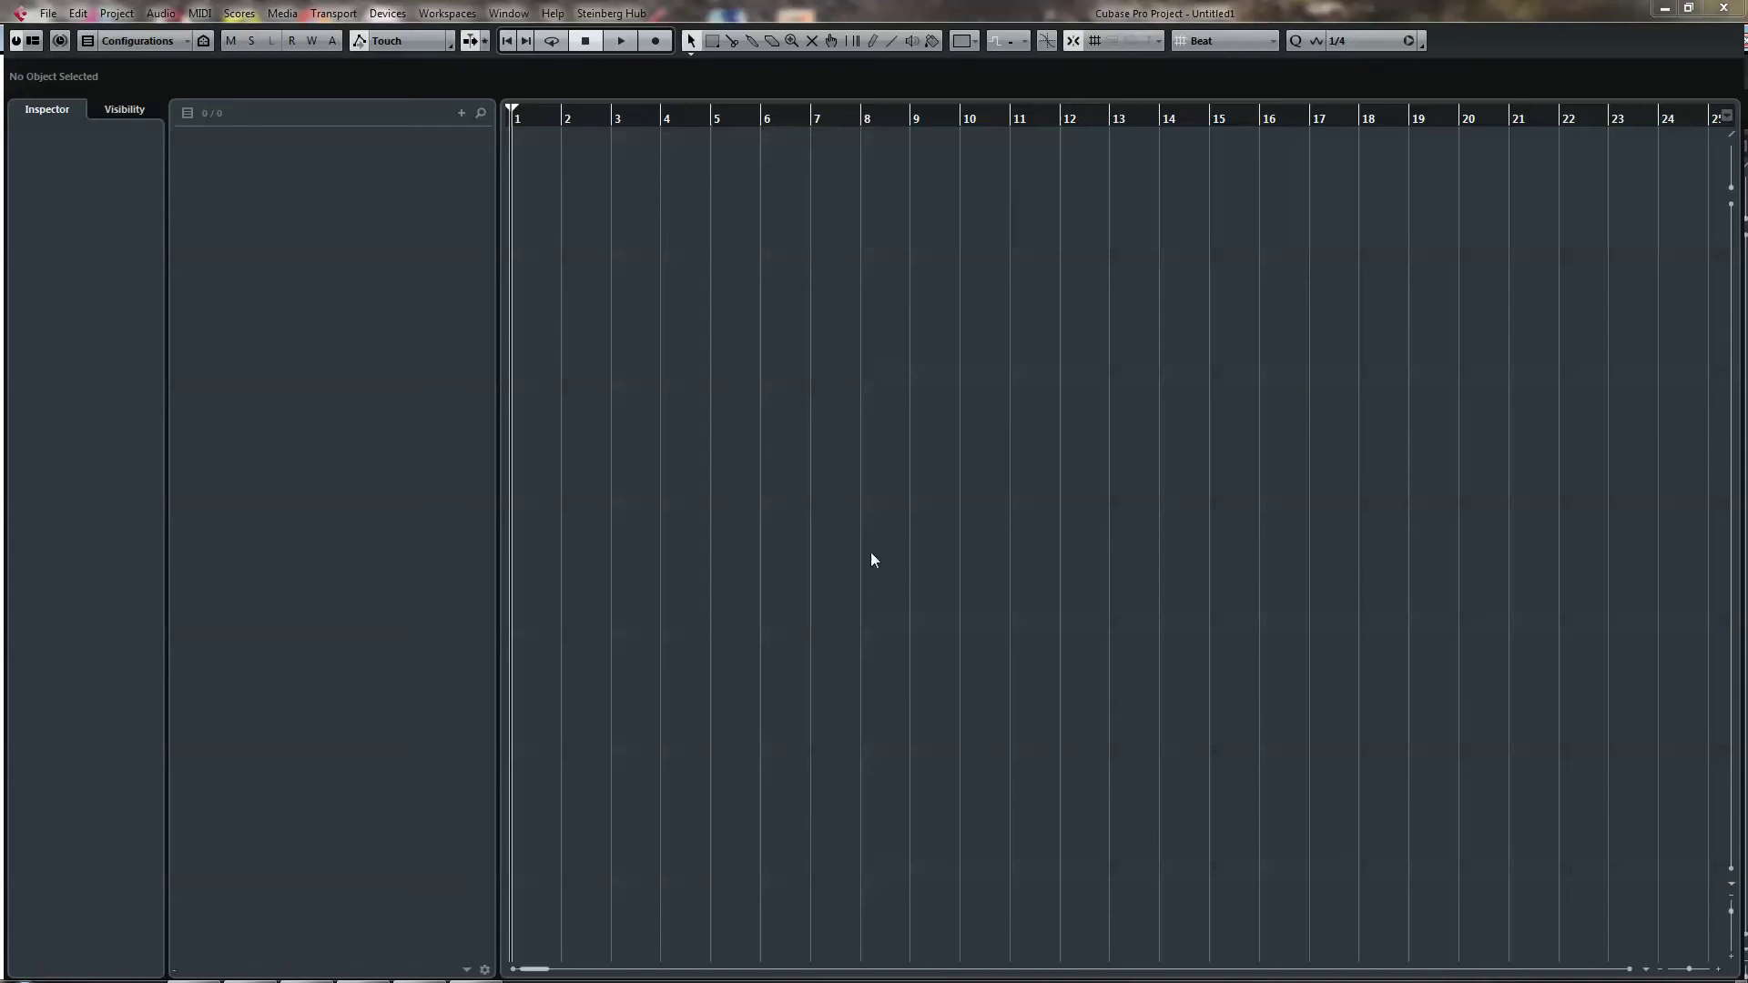
# Add an LM-9 instrument track with the Beat Box drum kit preset.
pyautogui.rightClick(328, 157)
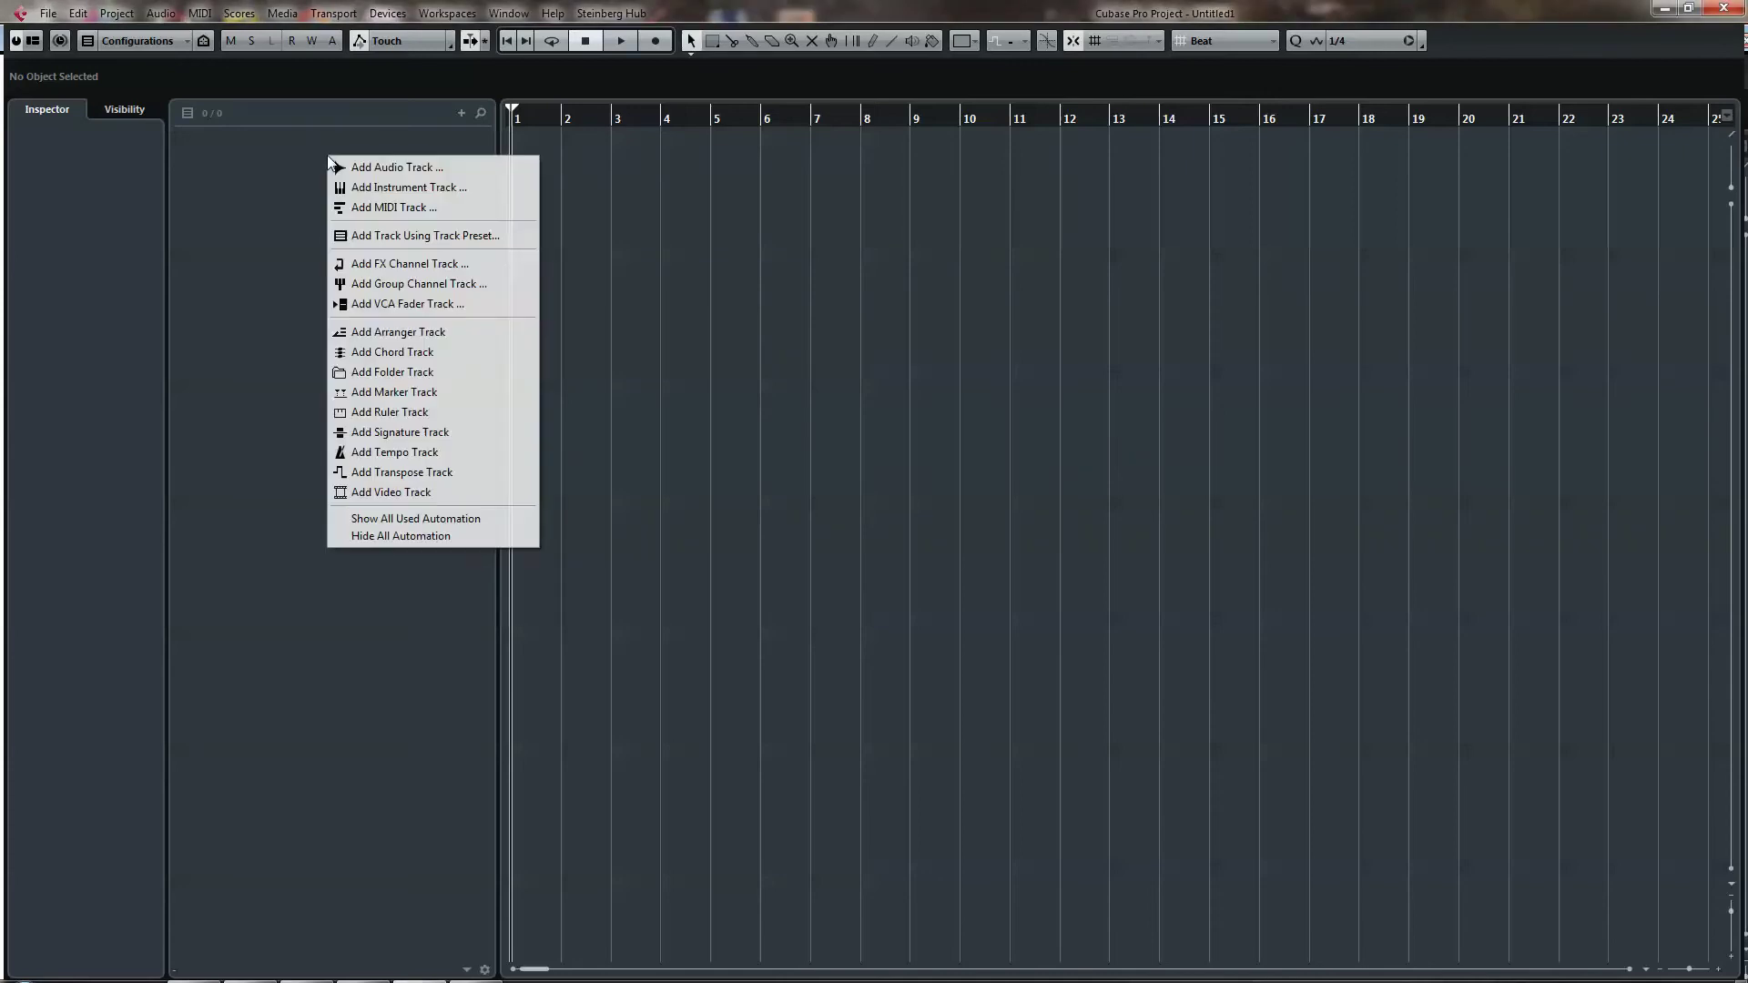
pyautogui.click(381, 188)
pyautogui.click(719, 494)
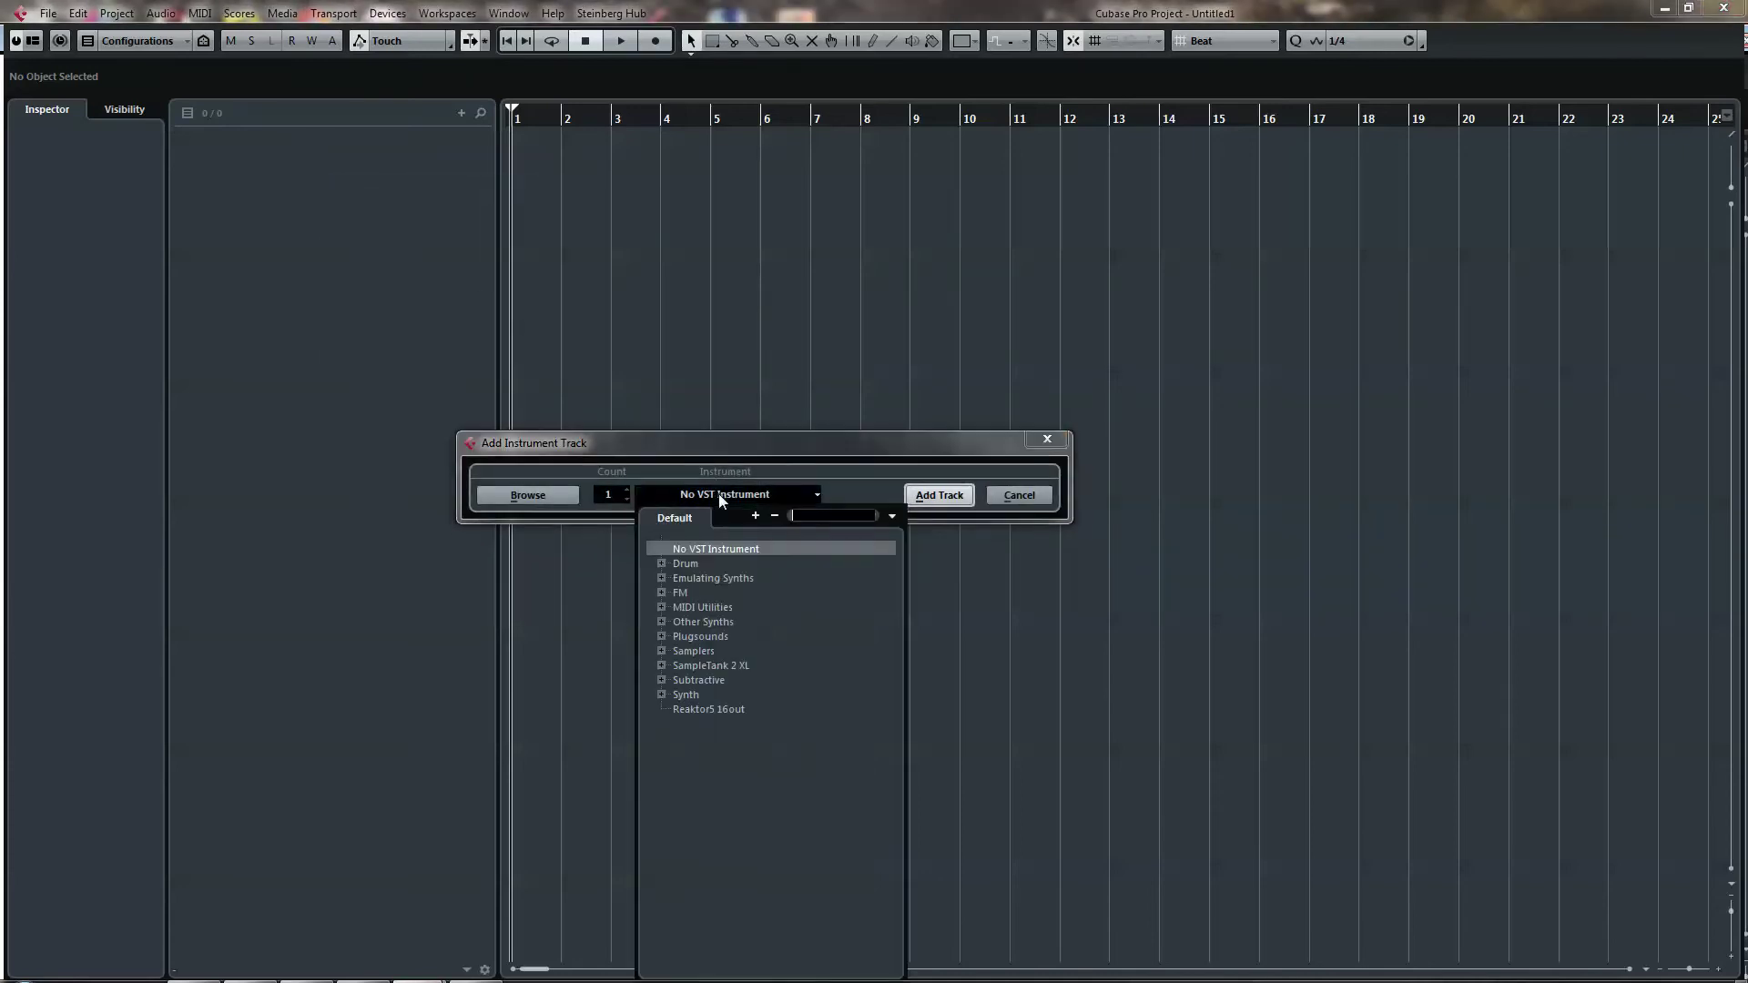
pyautogui.click(661, 563)
pyautogui.click(679, 576)
pyautogui.click(725, 592)
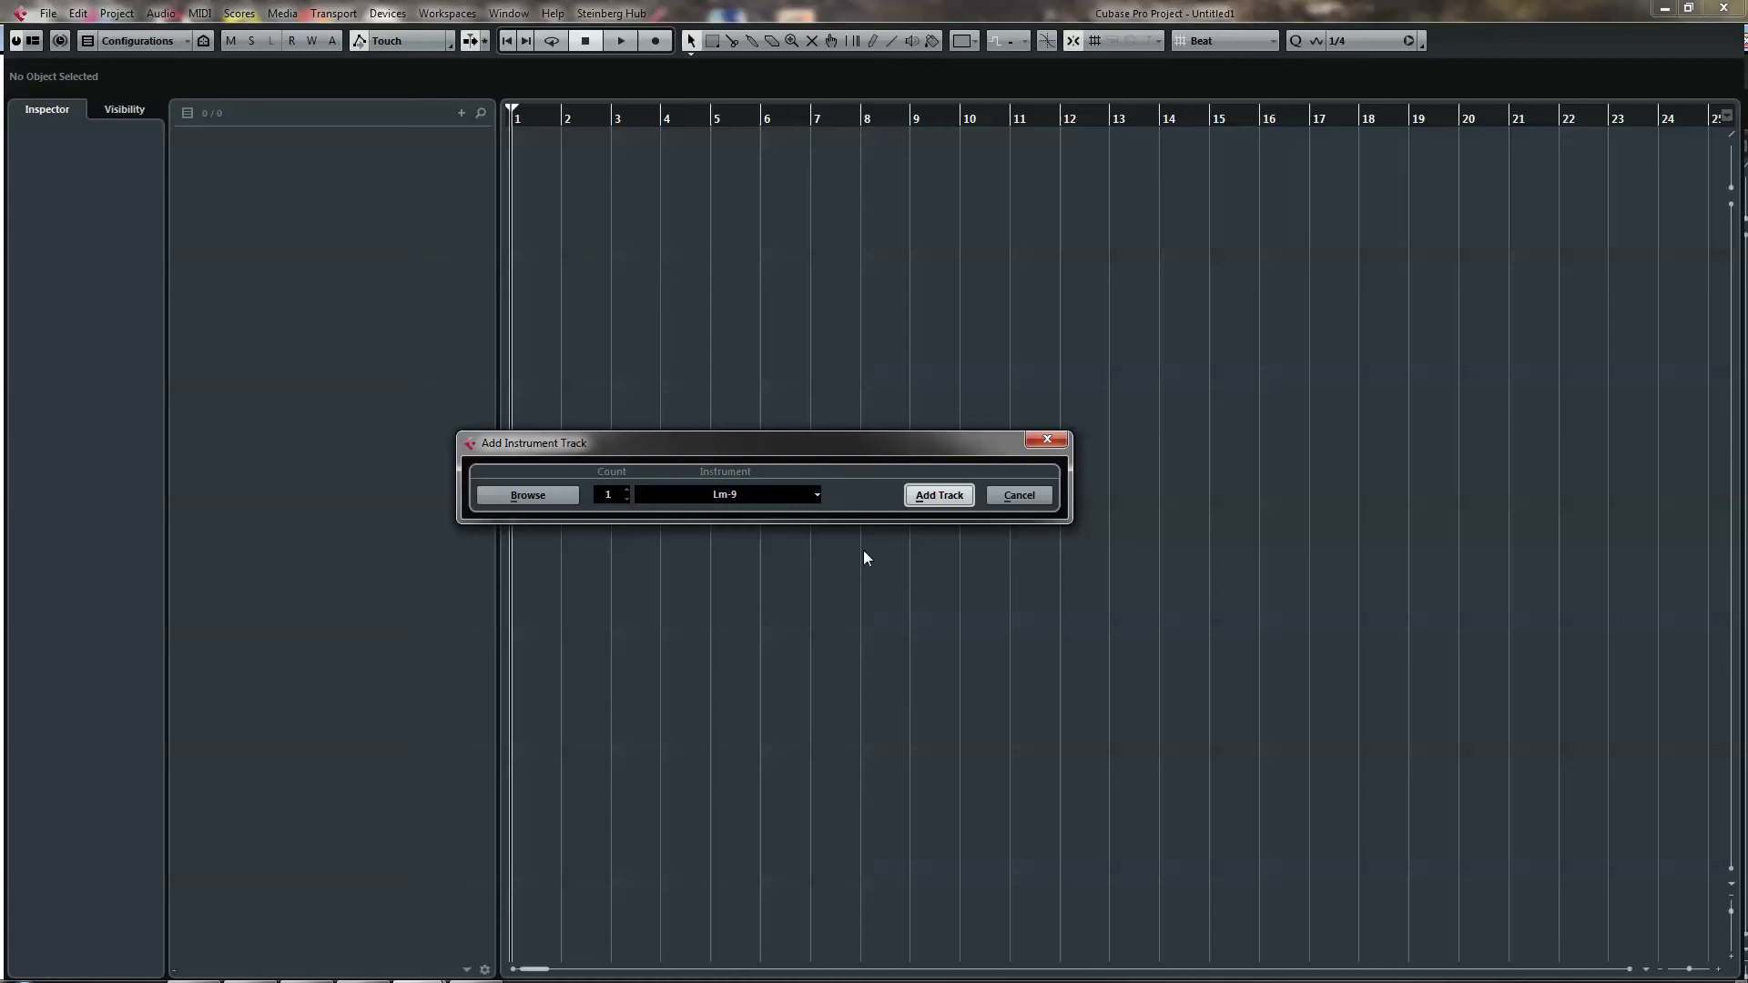
pyautogui.click(937, 497)
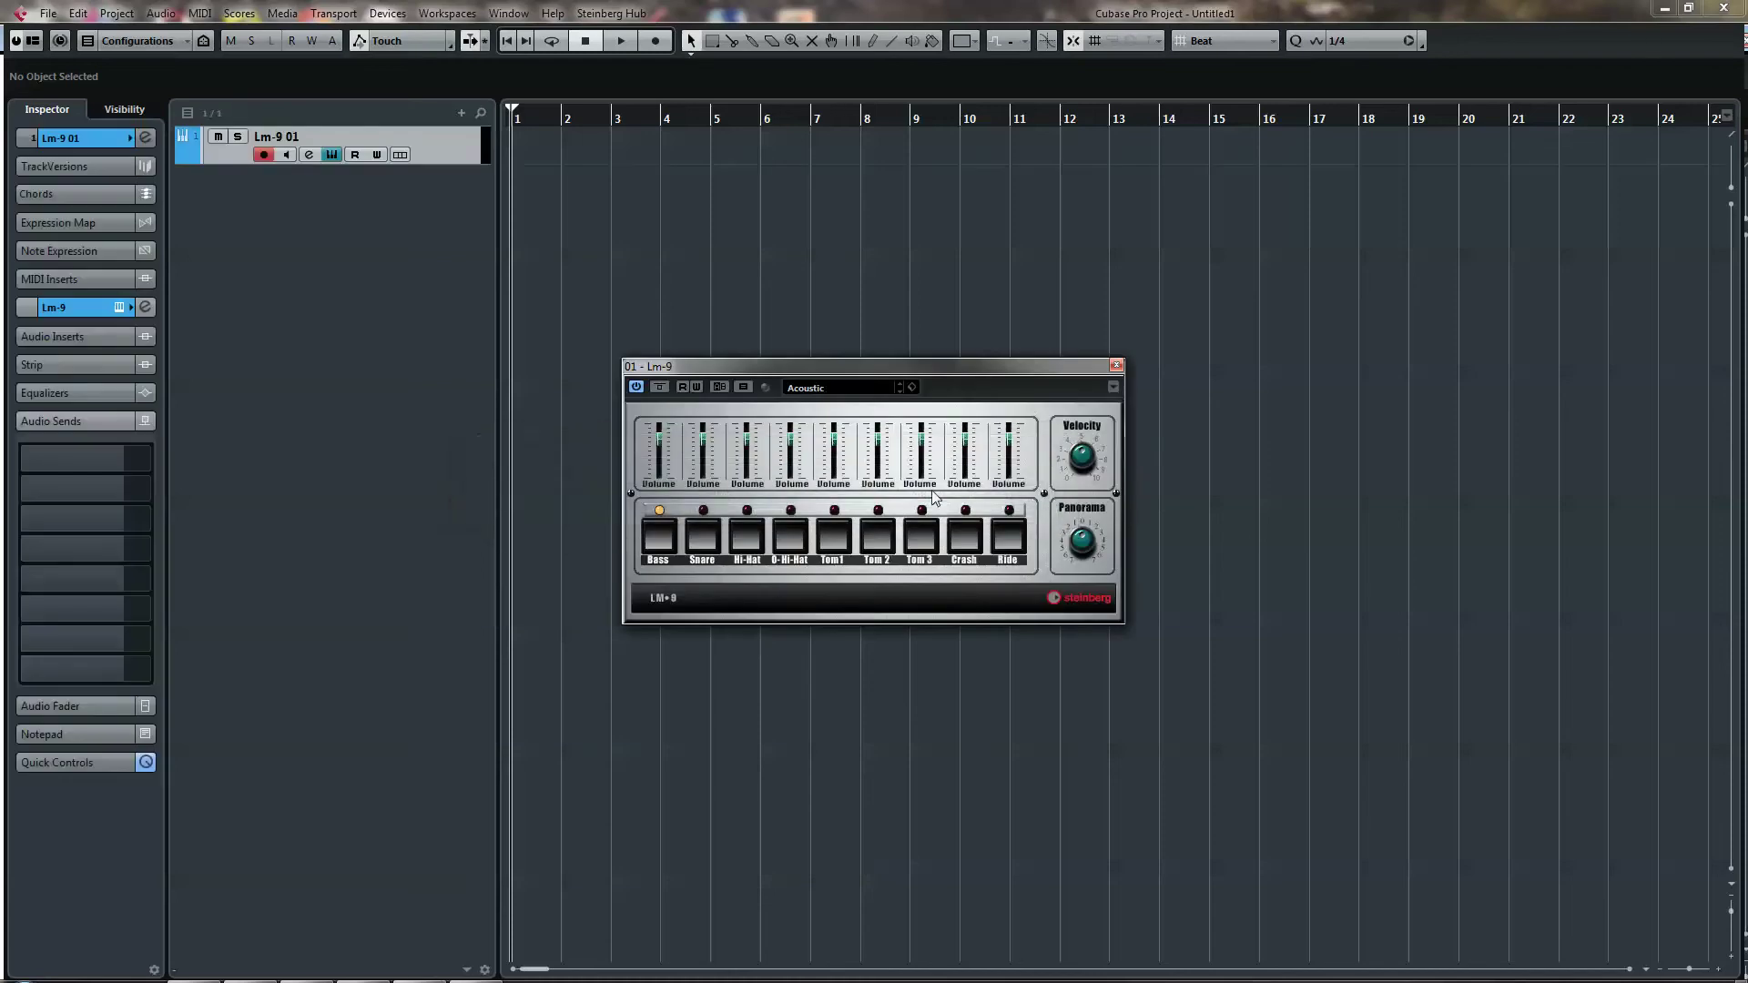
pyautogui.click(827, 392)
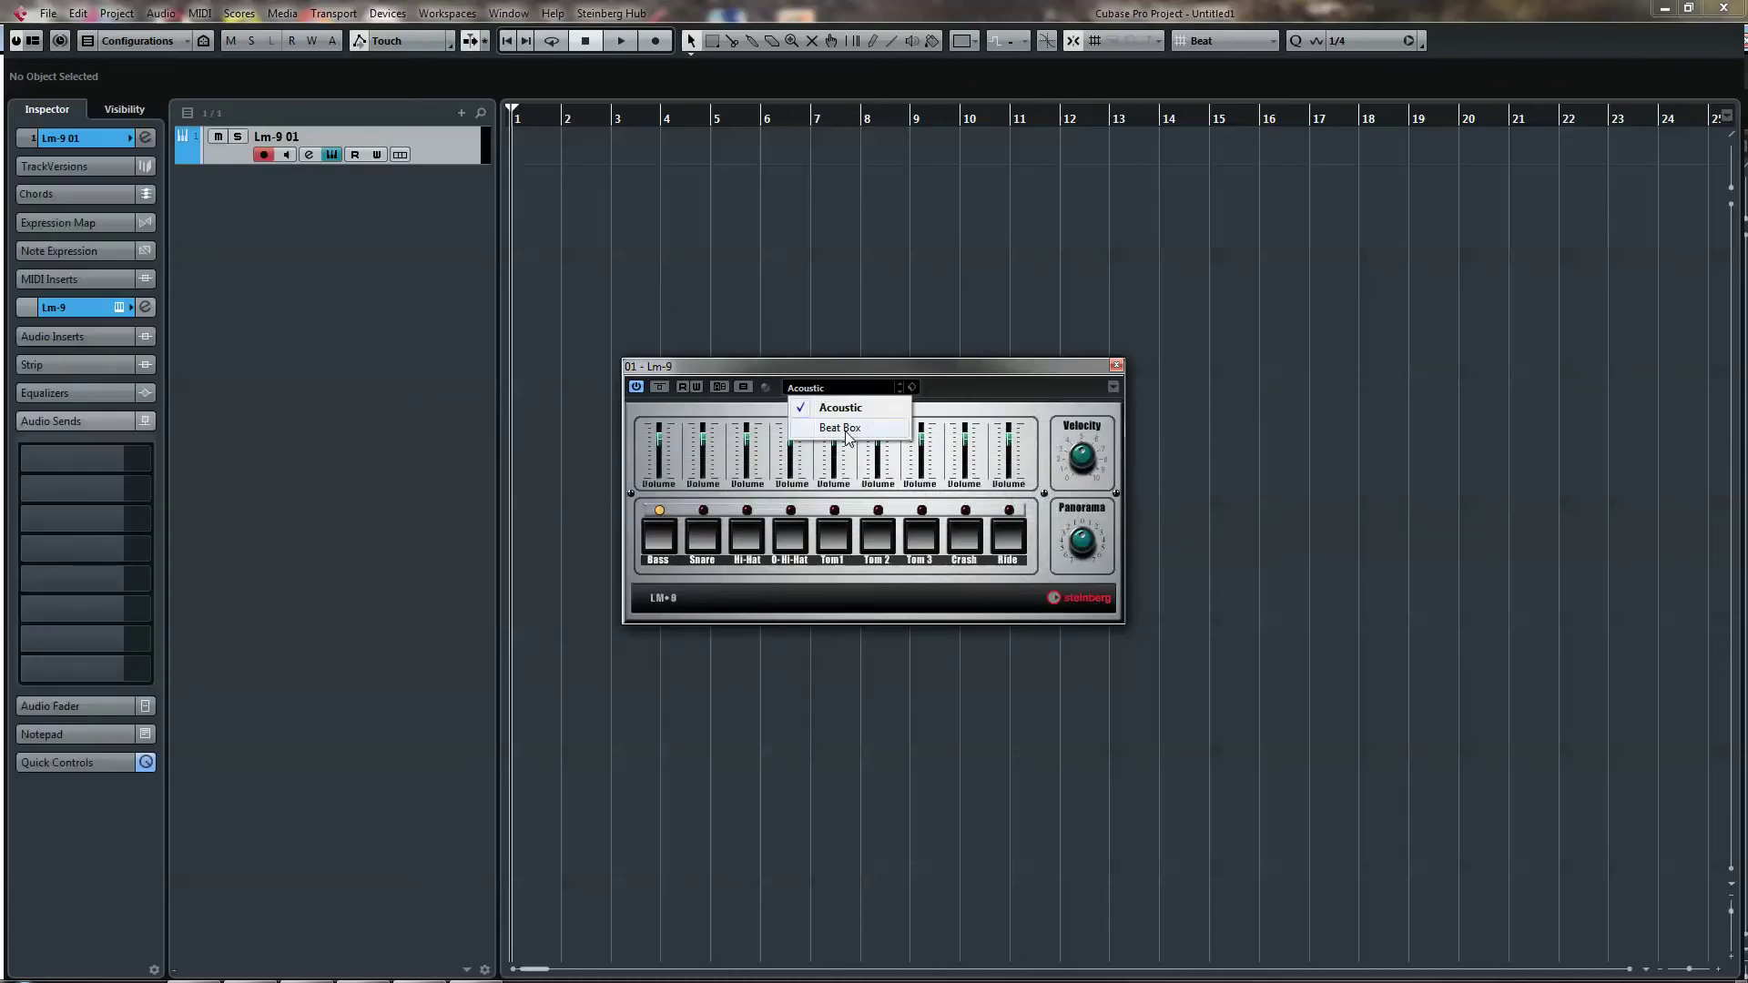
pyautogui.click(846, 428)
pyautogui.moveTo(919, 368); pyautogui.dragTo(1338, 393)
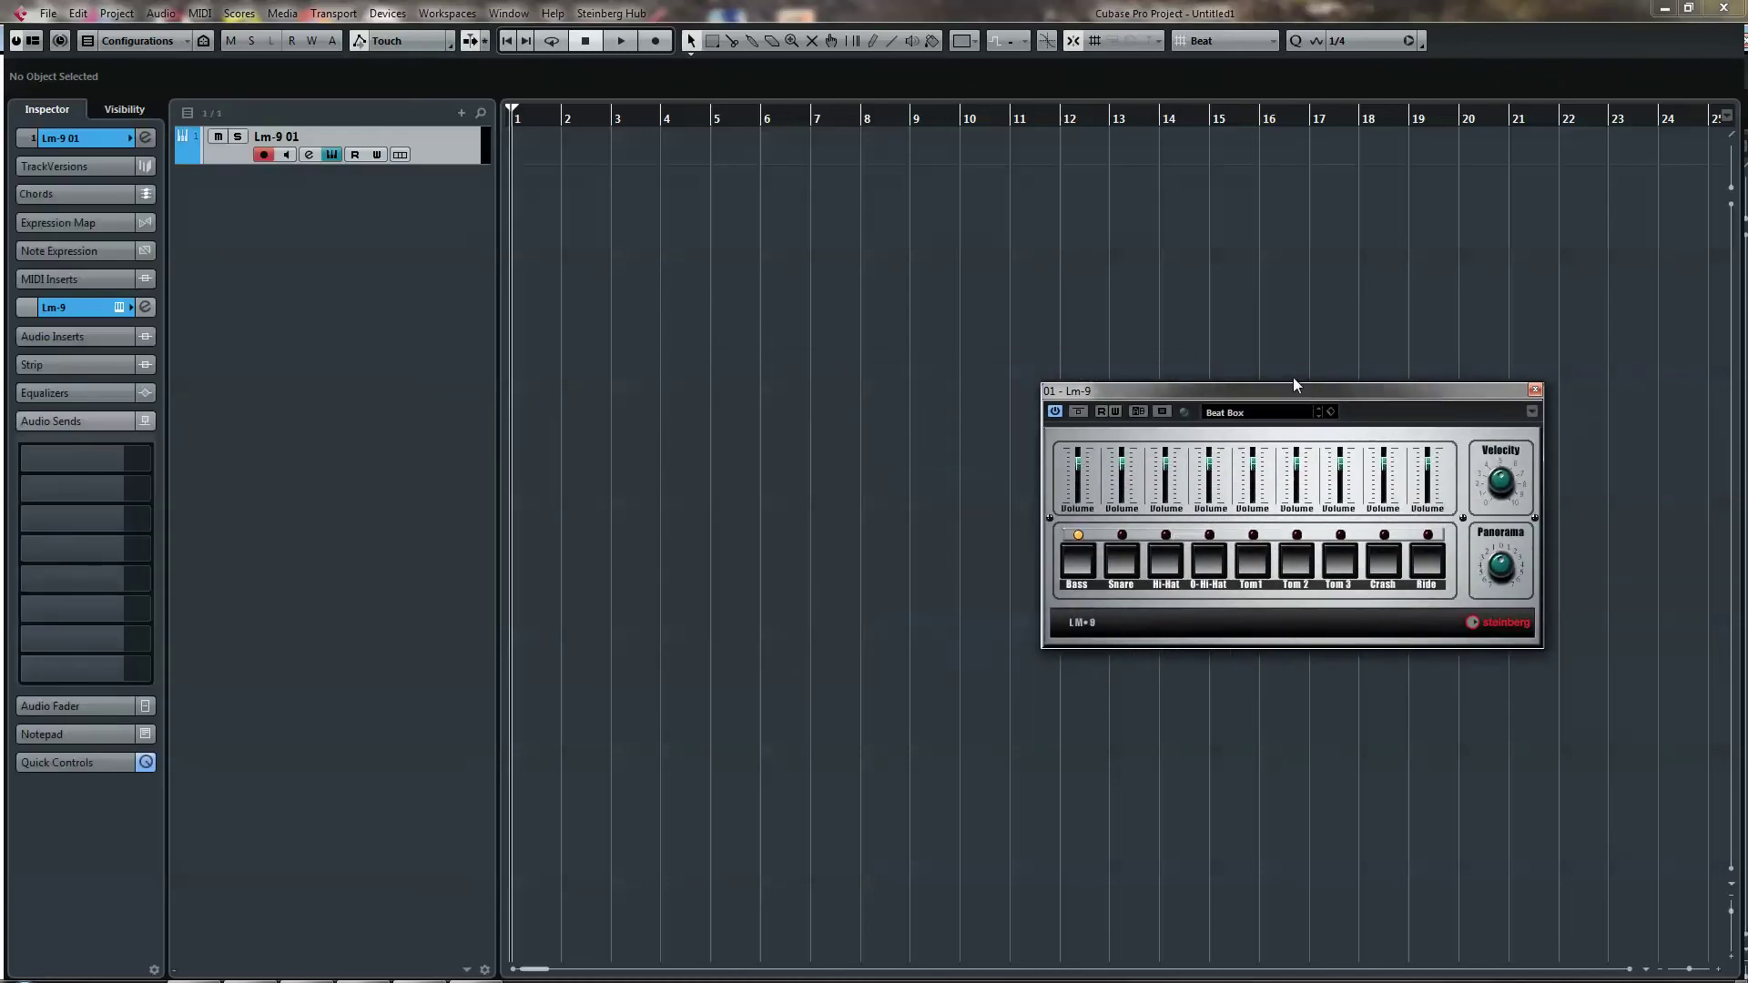
# Rename the Lm-9 01 track to 'Drums'.
pyautogui.doubleClick(290, 137)
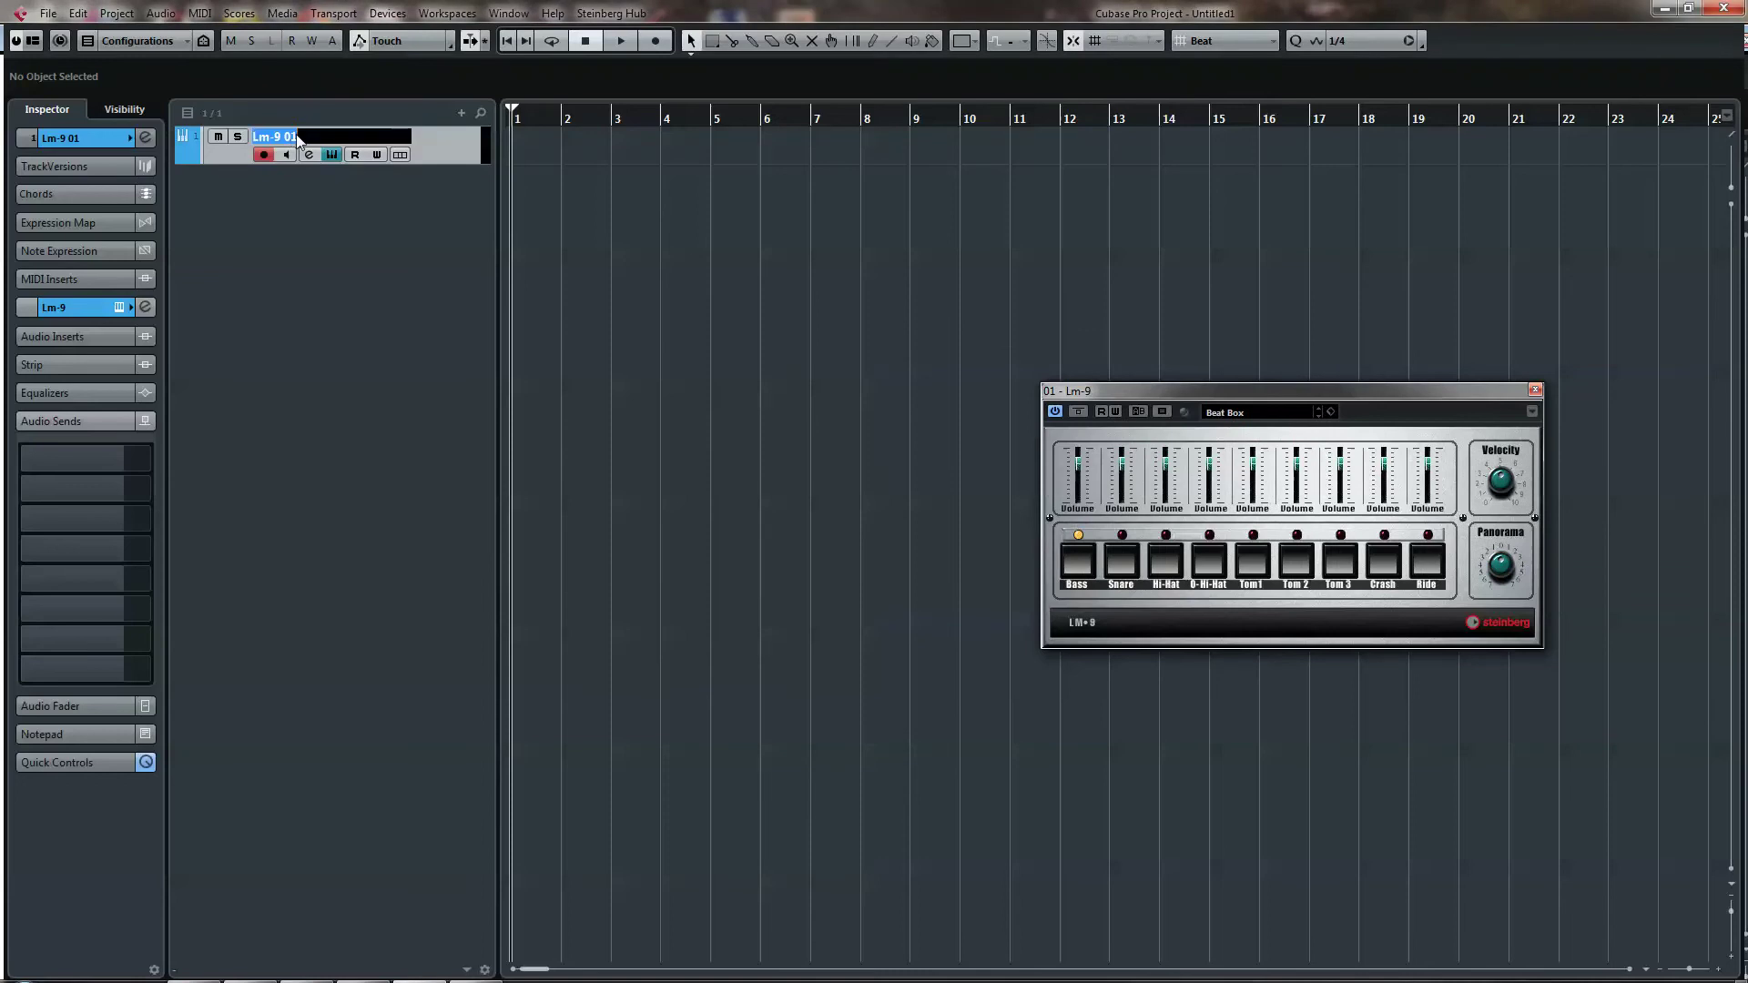
pyautogui.write('Drums')
pyautogui.press('Return')
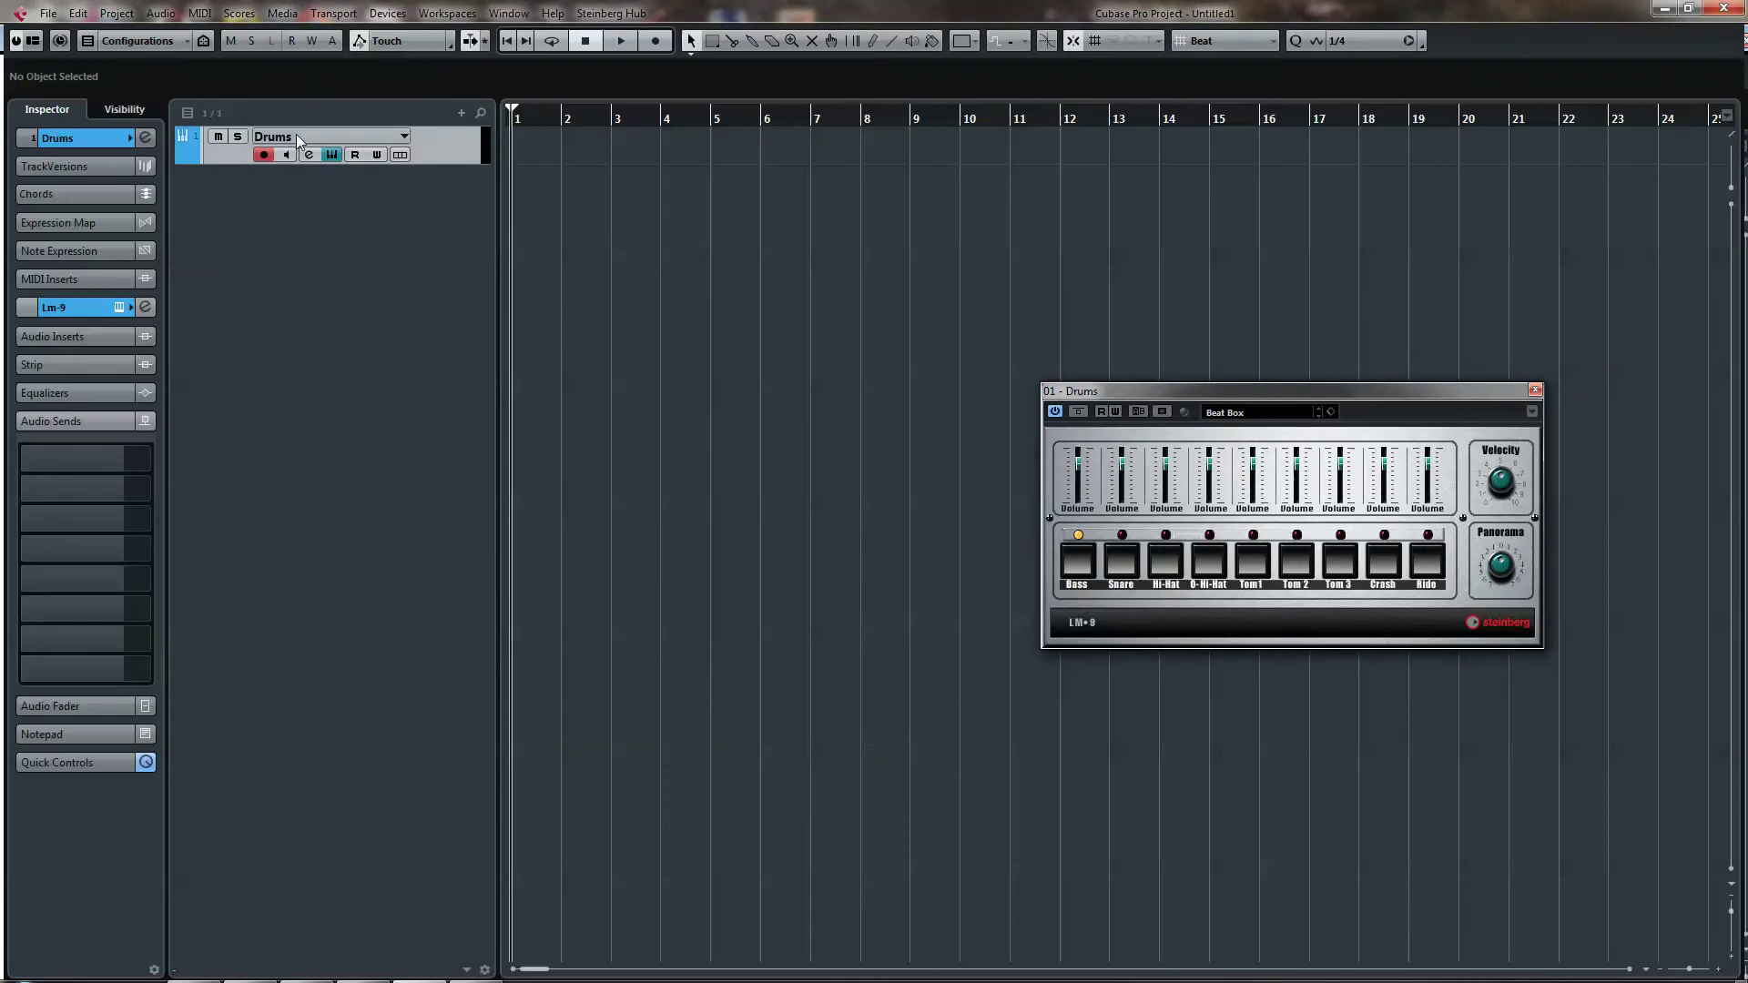
# Add a second instrument track playing the Prologue synth.
pyautogui.rightClick(343, 199)
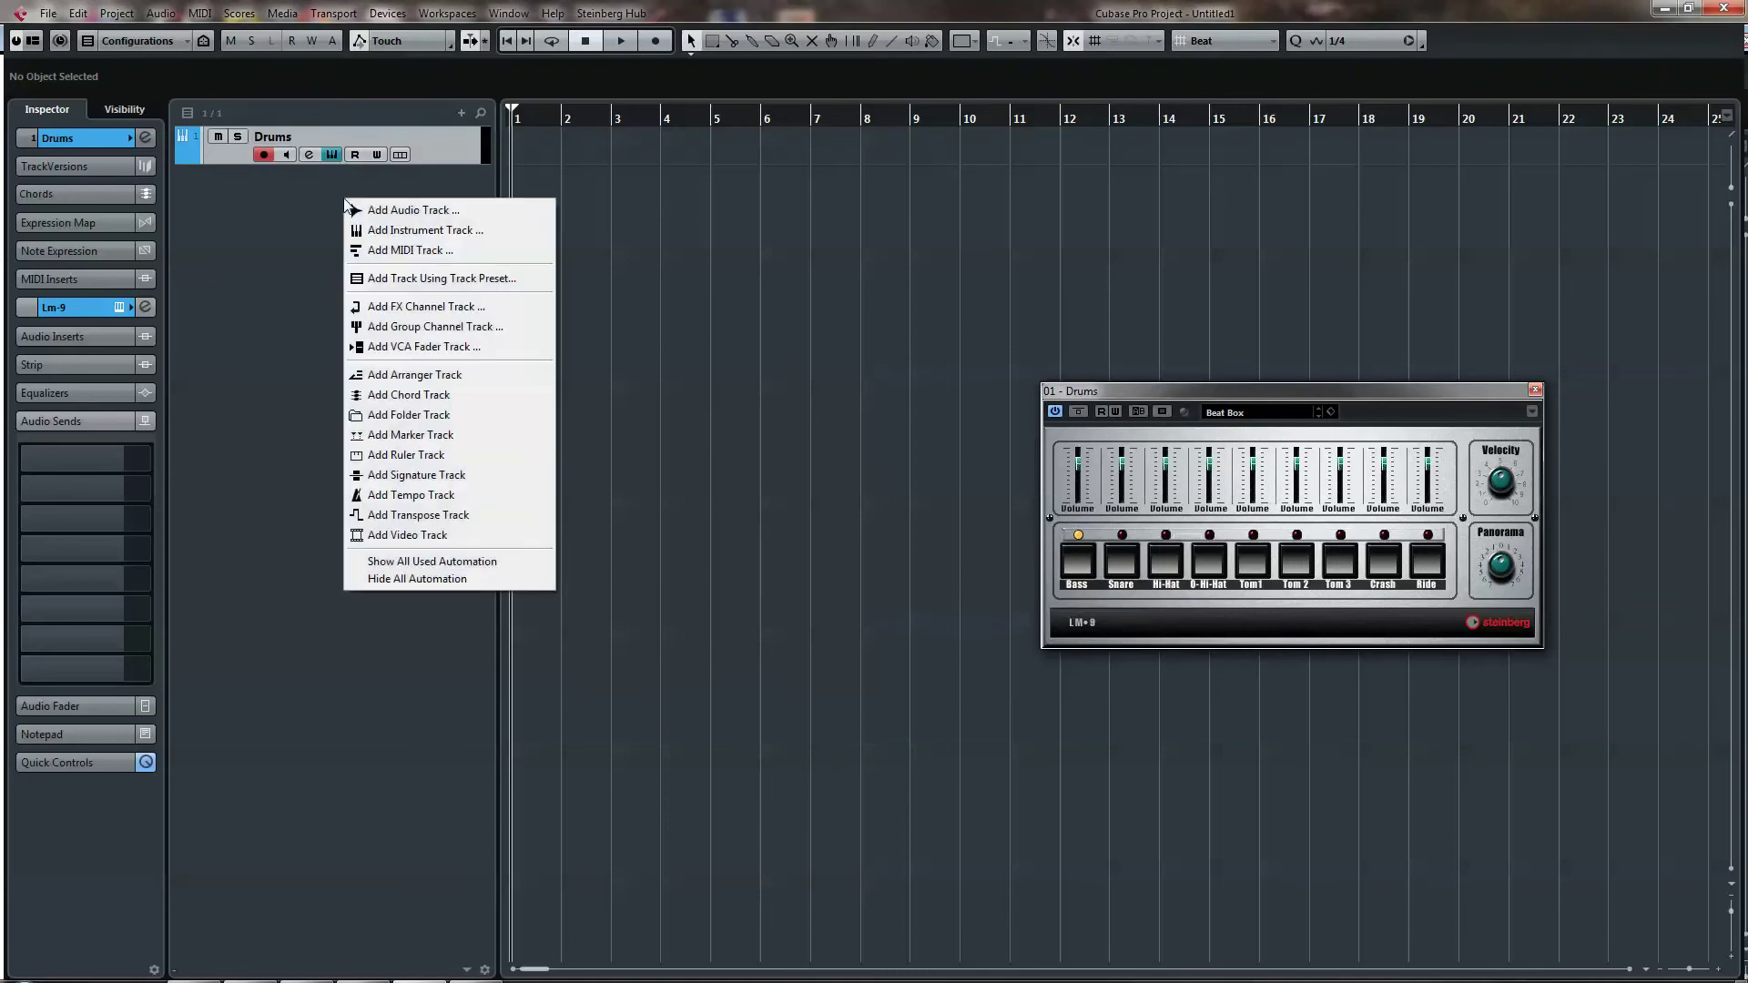
pyautogui.click(412, 235)
pyautogui.click(734, 492)
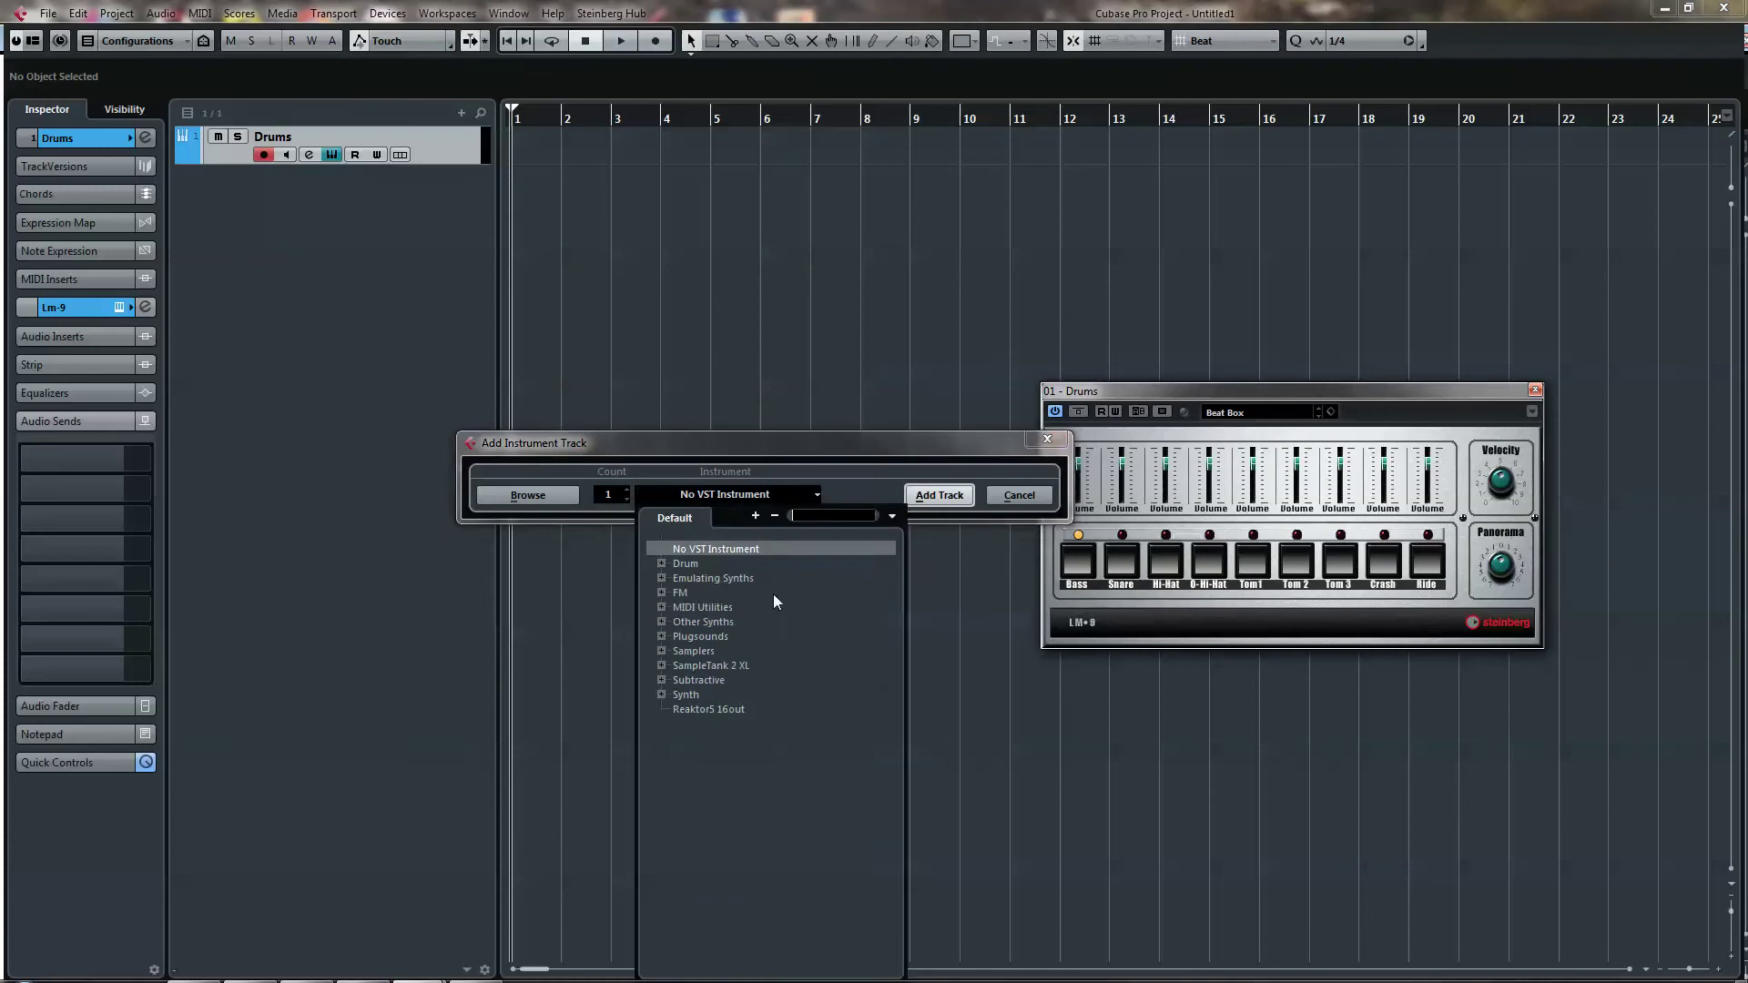
pyautogui.click(662, 695)
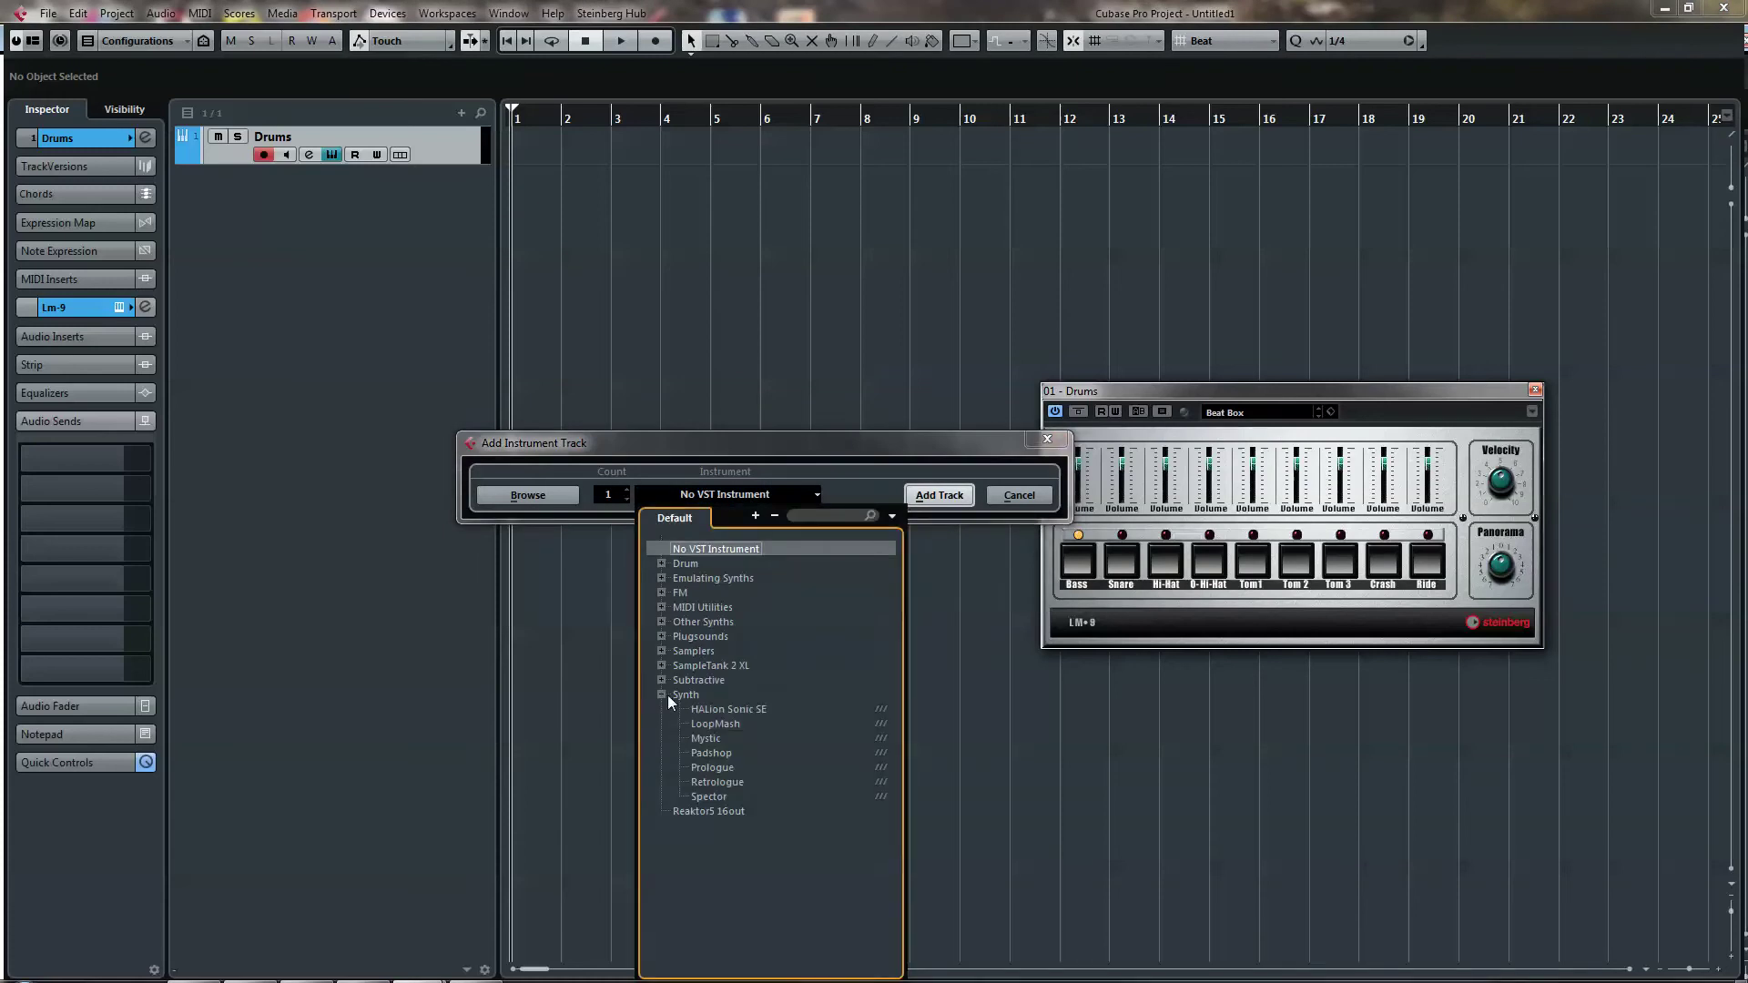
pyautogui.click(723, 766)
pyautogui.click(939, 495)
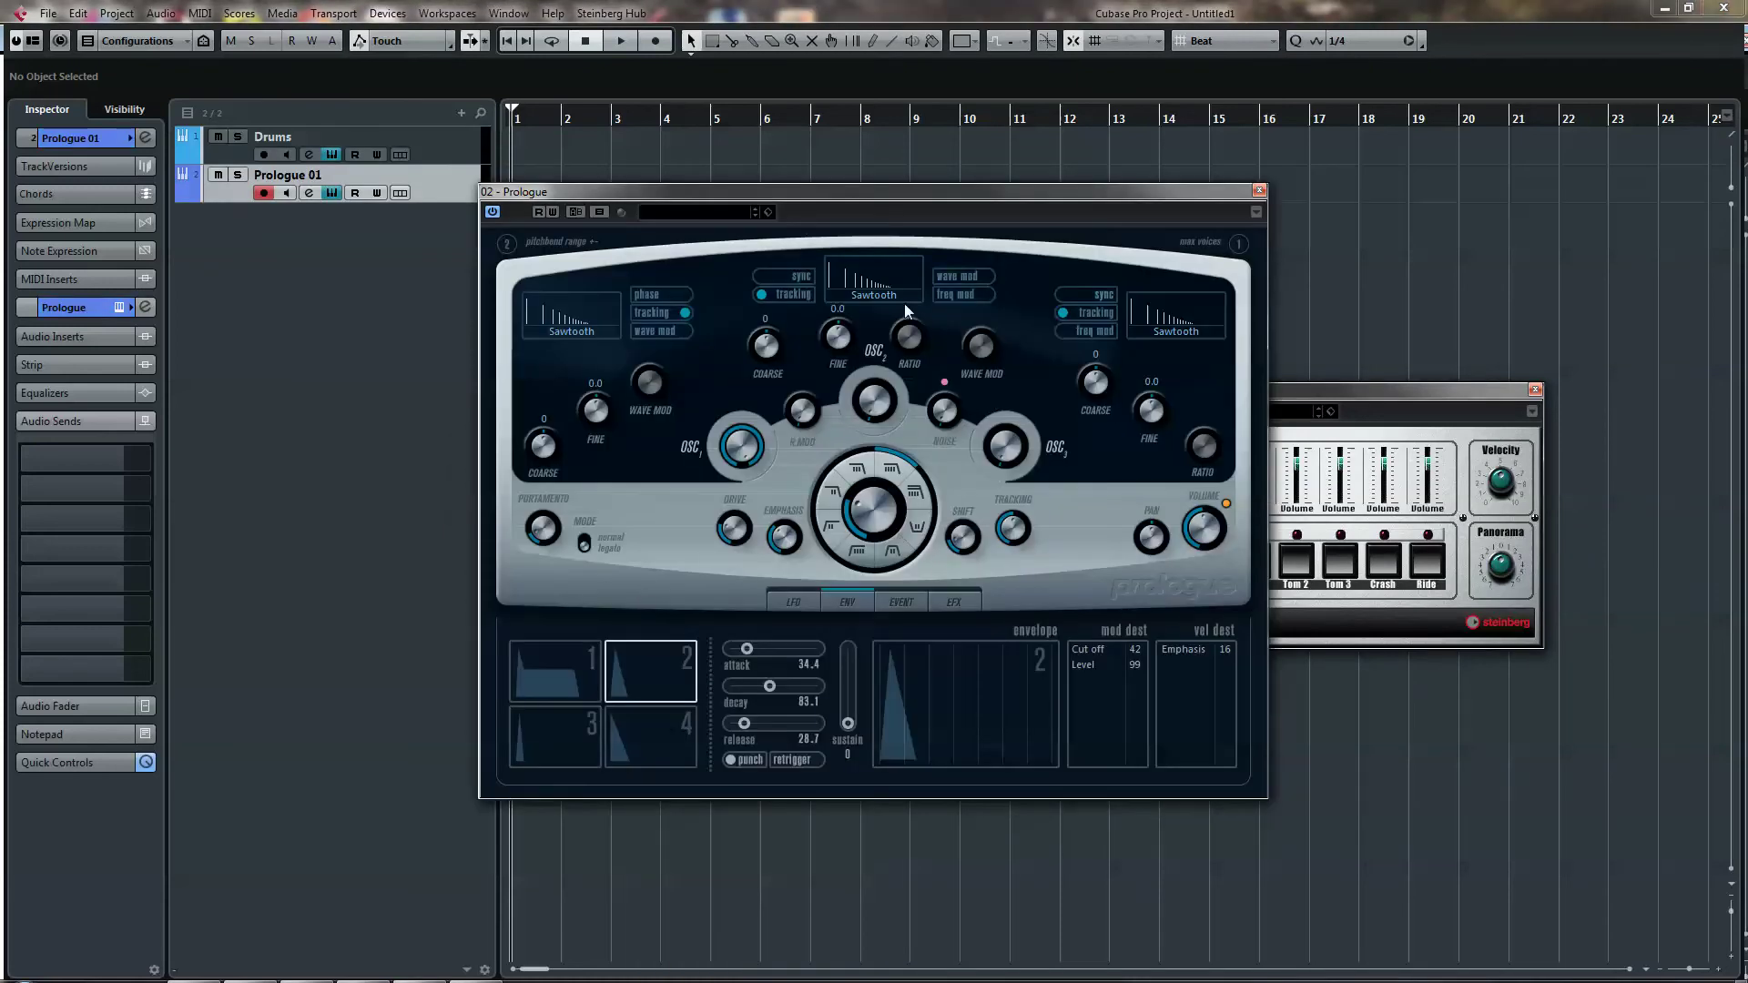
# Load the Strings preset into Prologue and close the preset browser.
pyautogui.click(724, 211)
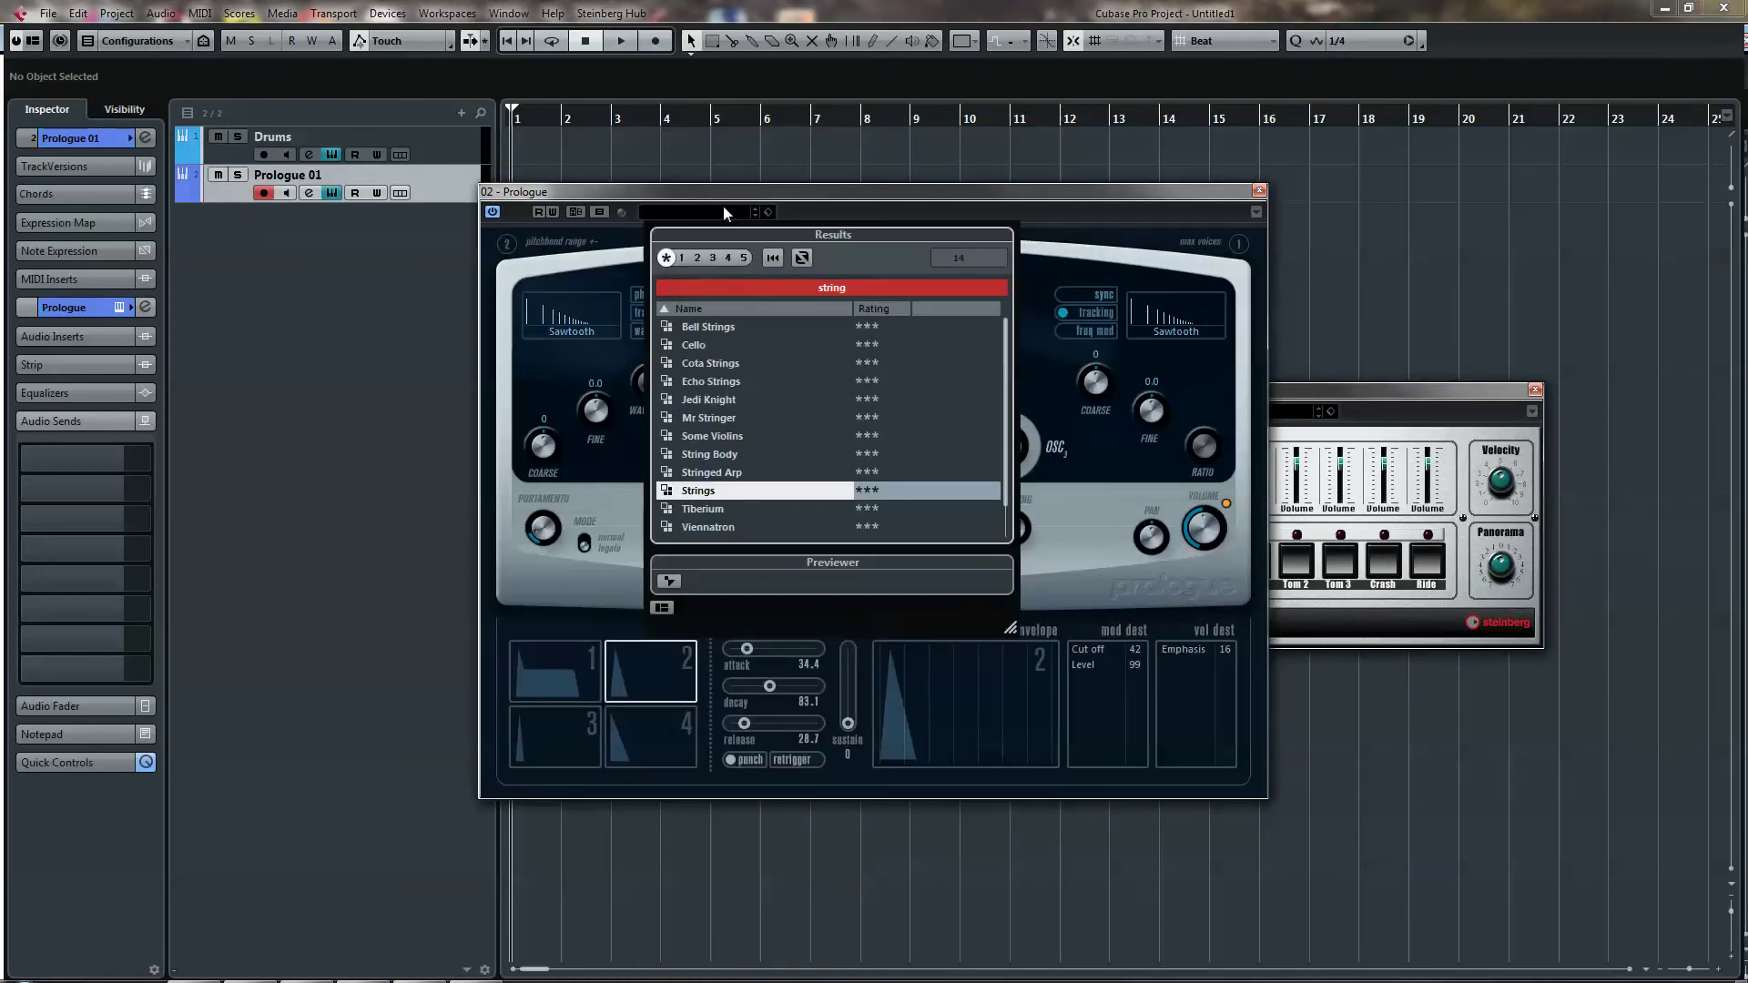
pyautogui.click(696, 495)
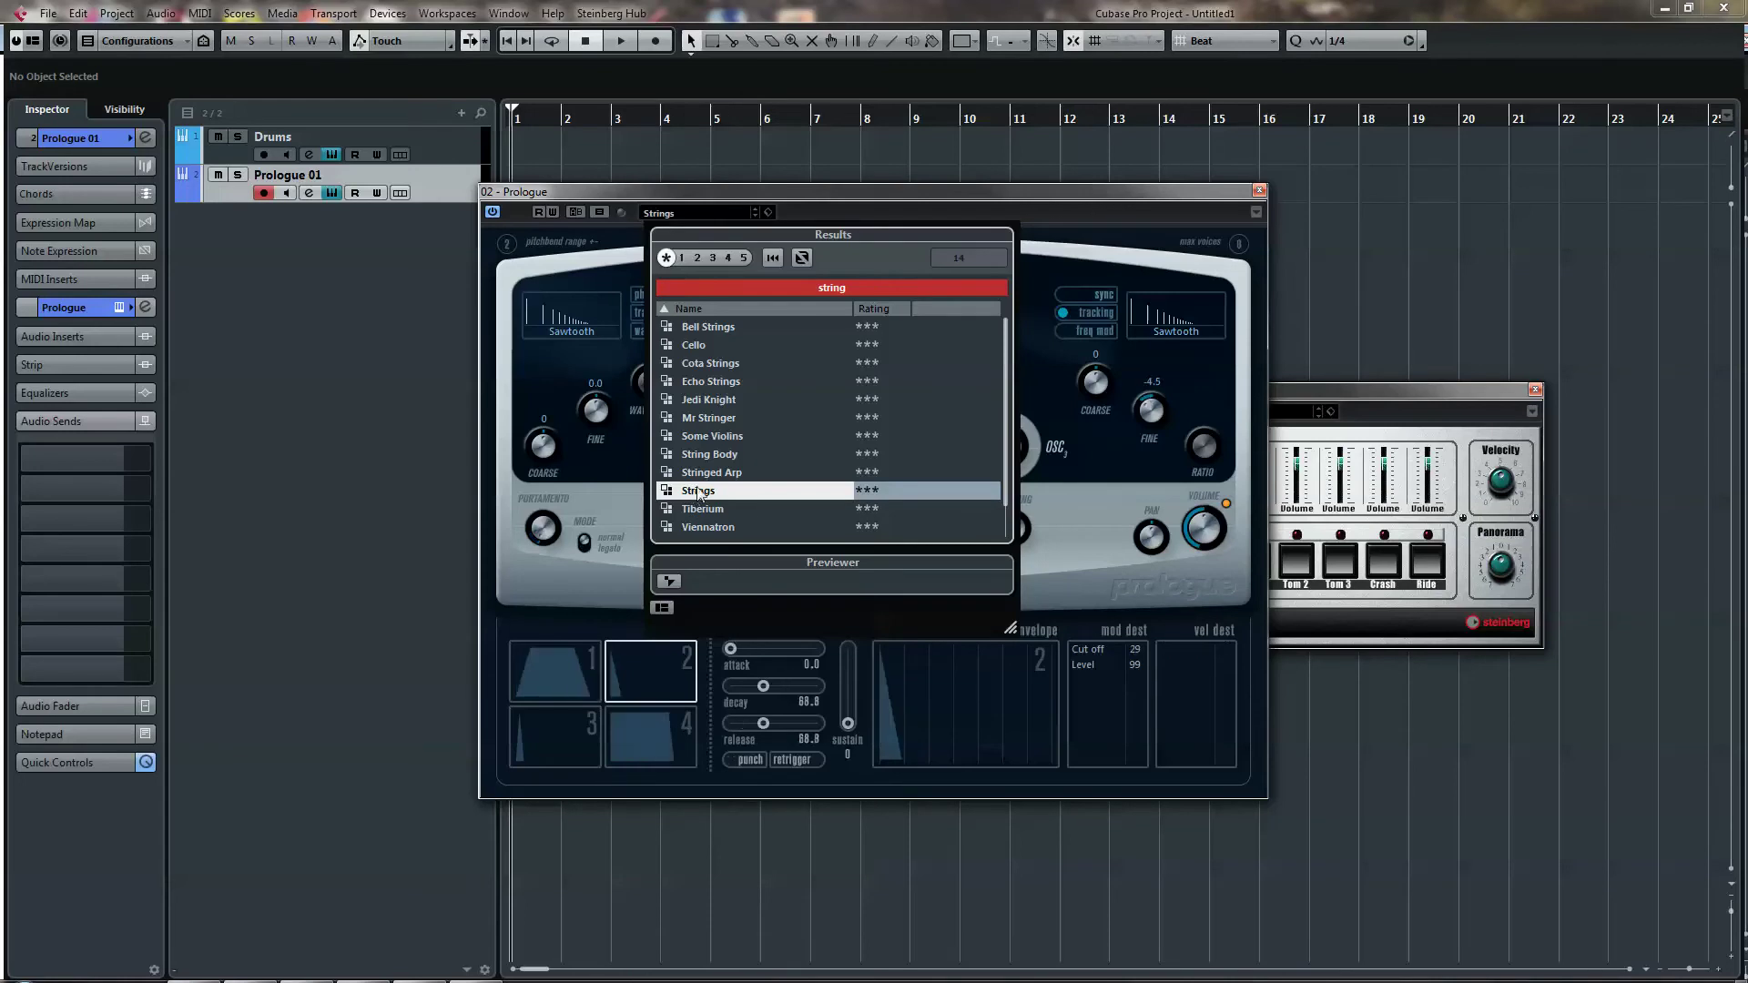
pyautogui.click(1260, 194)
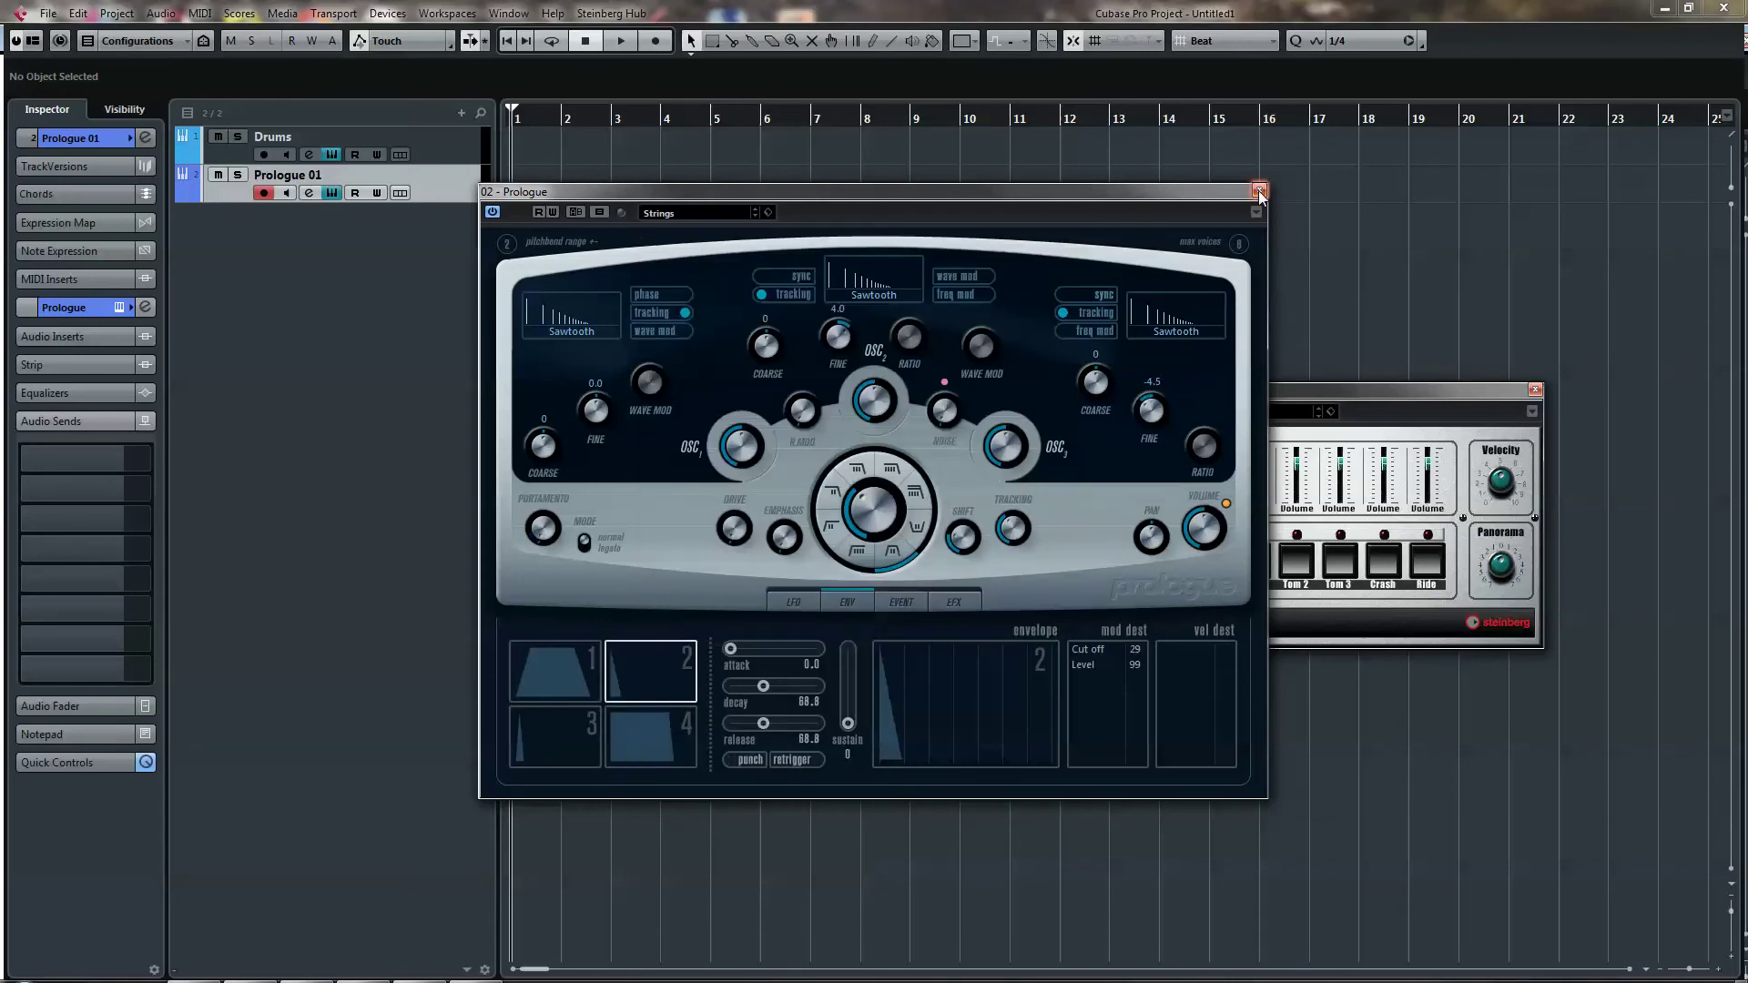
# Set the locators to bars 1–5 and create an empty MIDI part on the Drums track.
pyautogui.click(1258, 191)
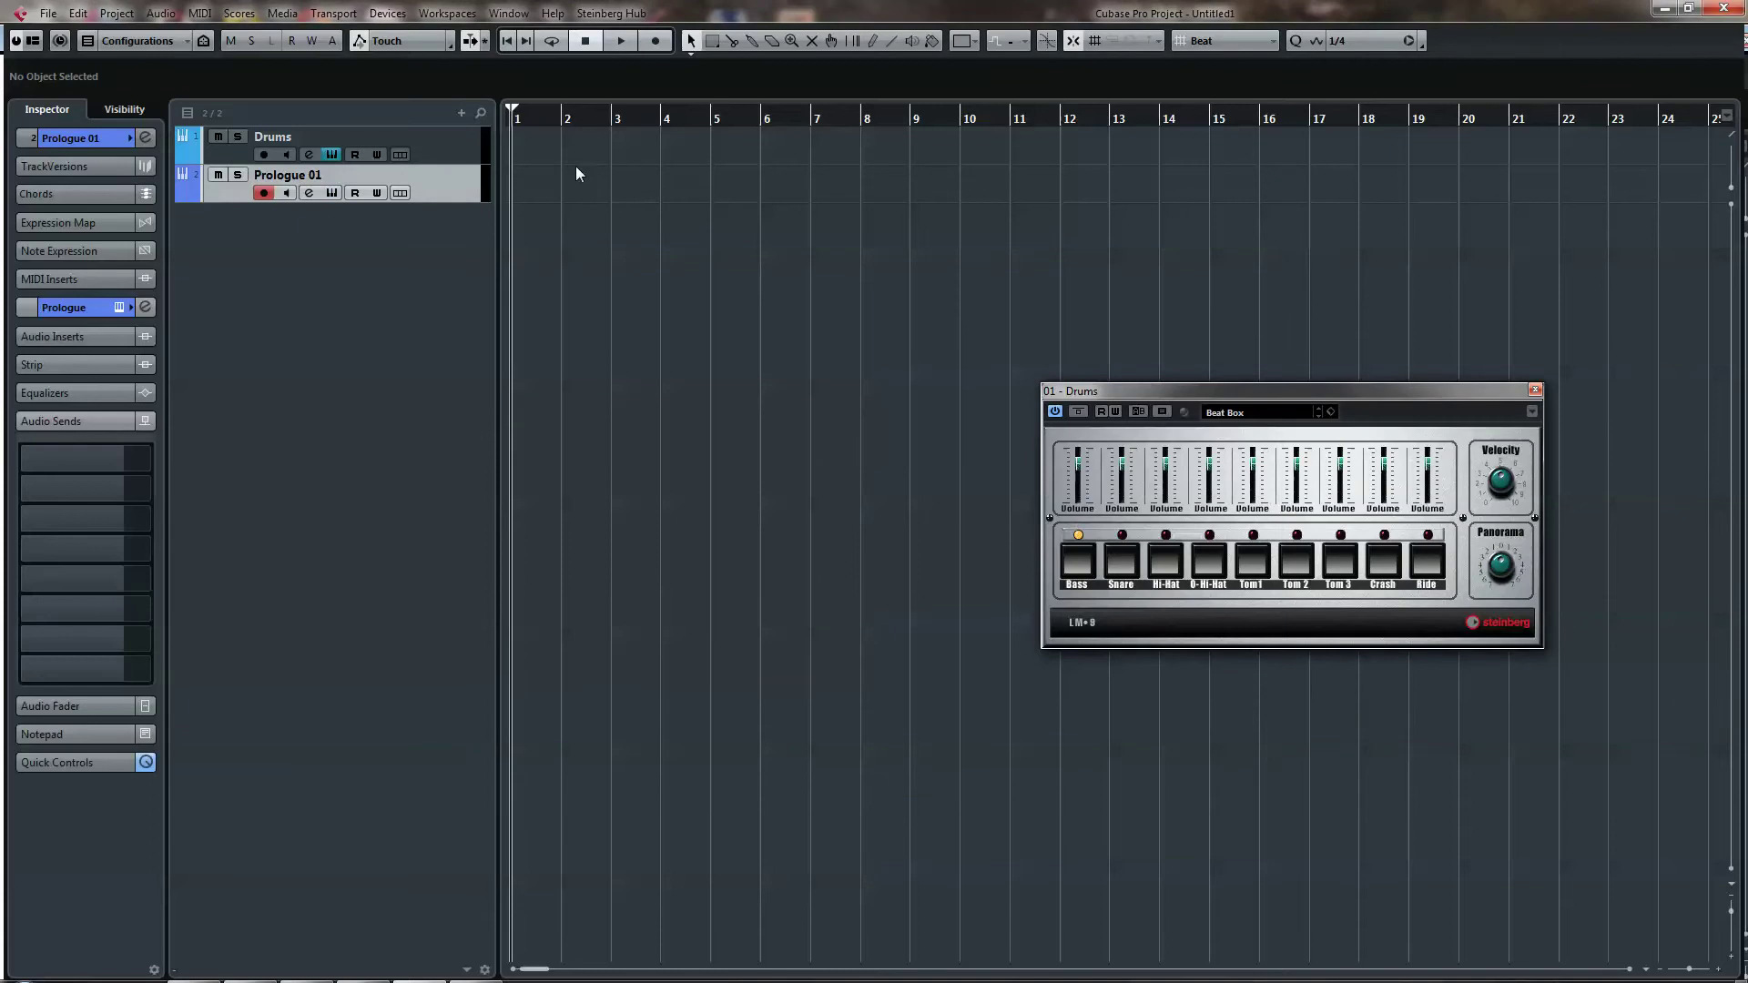
pyautogui.keyDown('alt'); pyautogui.click(712, 122); pyautogui.keyUp('alt')
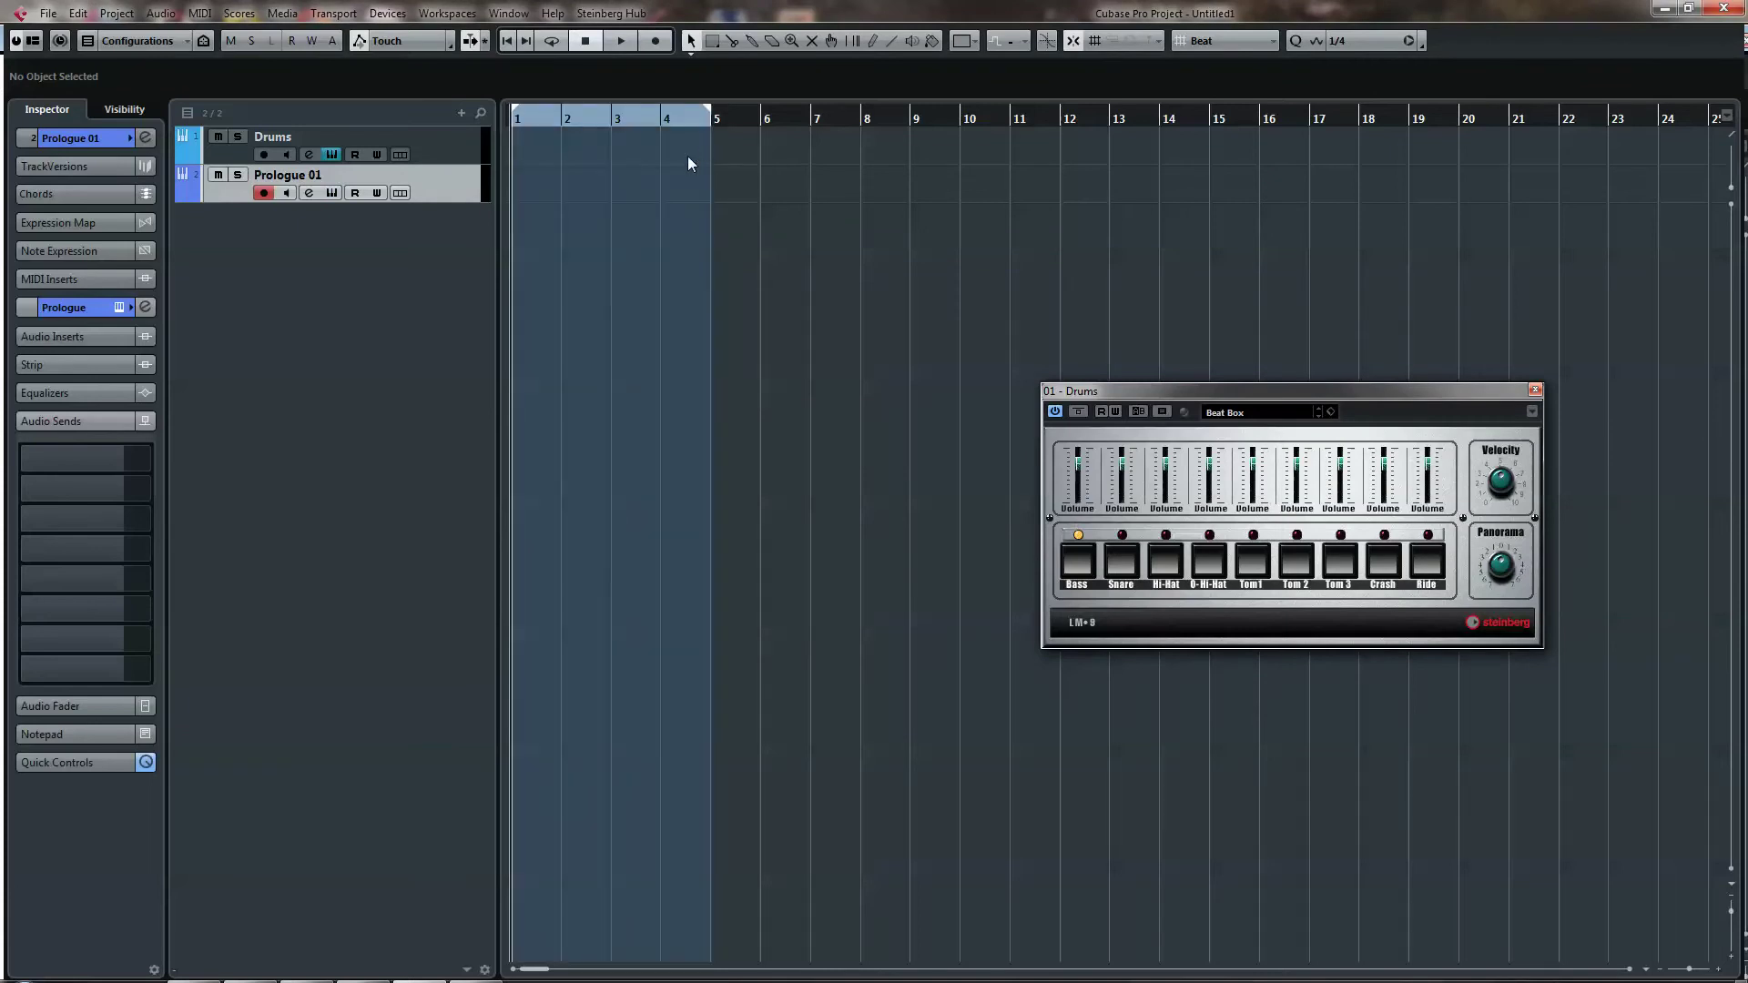
pyautogui.click(542, 146)
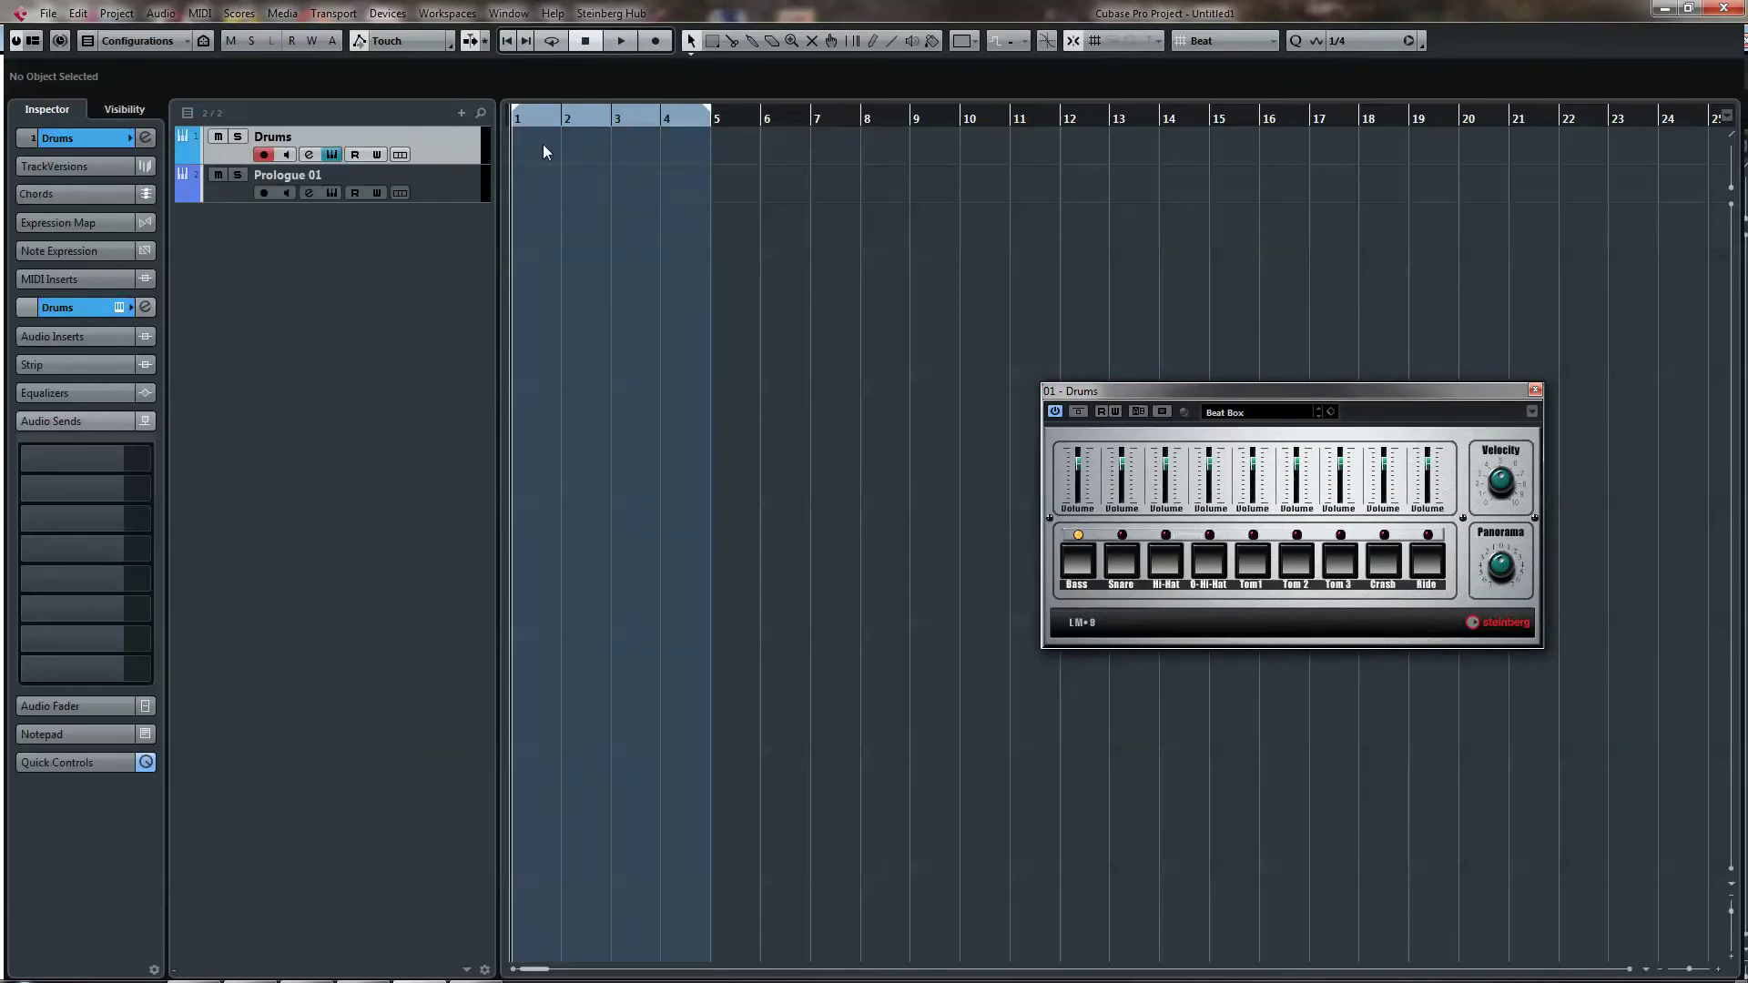
pyautogui.doubleClick(591, 150)
# Draw a line of 16 C1 quarter notes across bars 1–5 in the Key Editor and audition it.
pyautogui.doubleClick(593, 150)
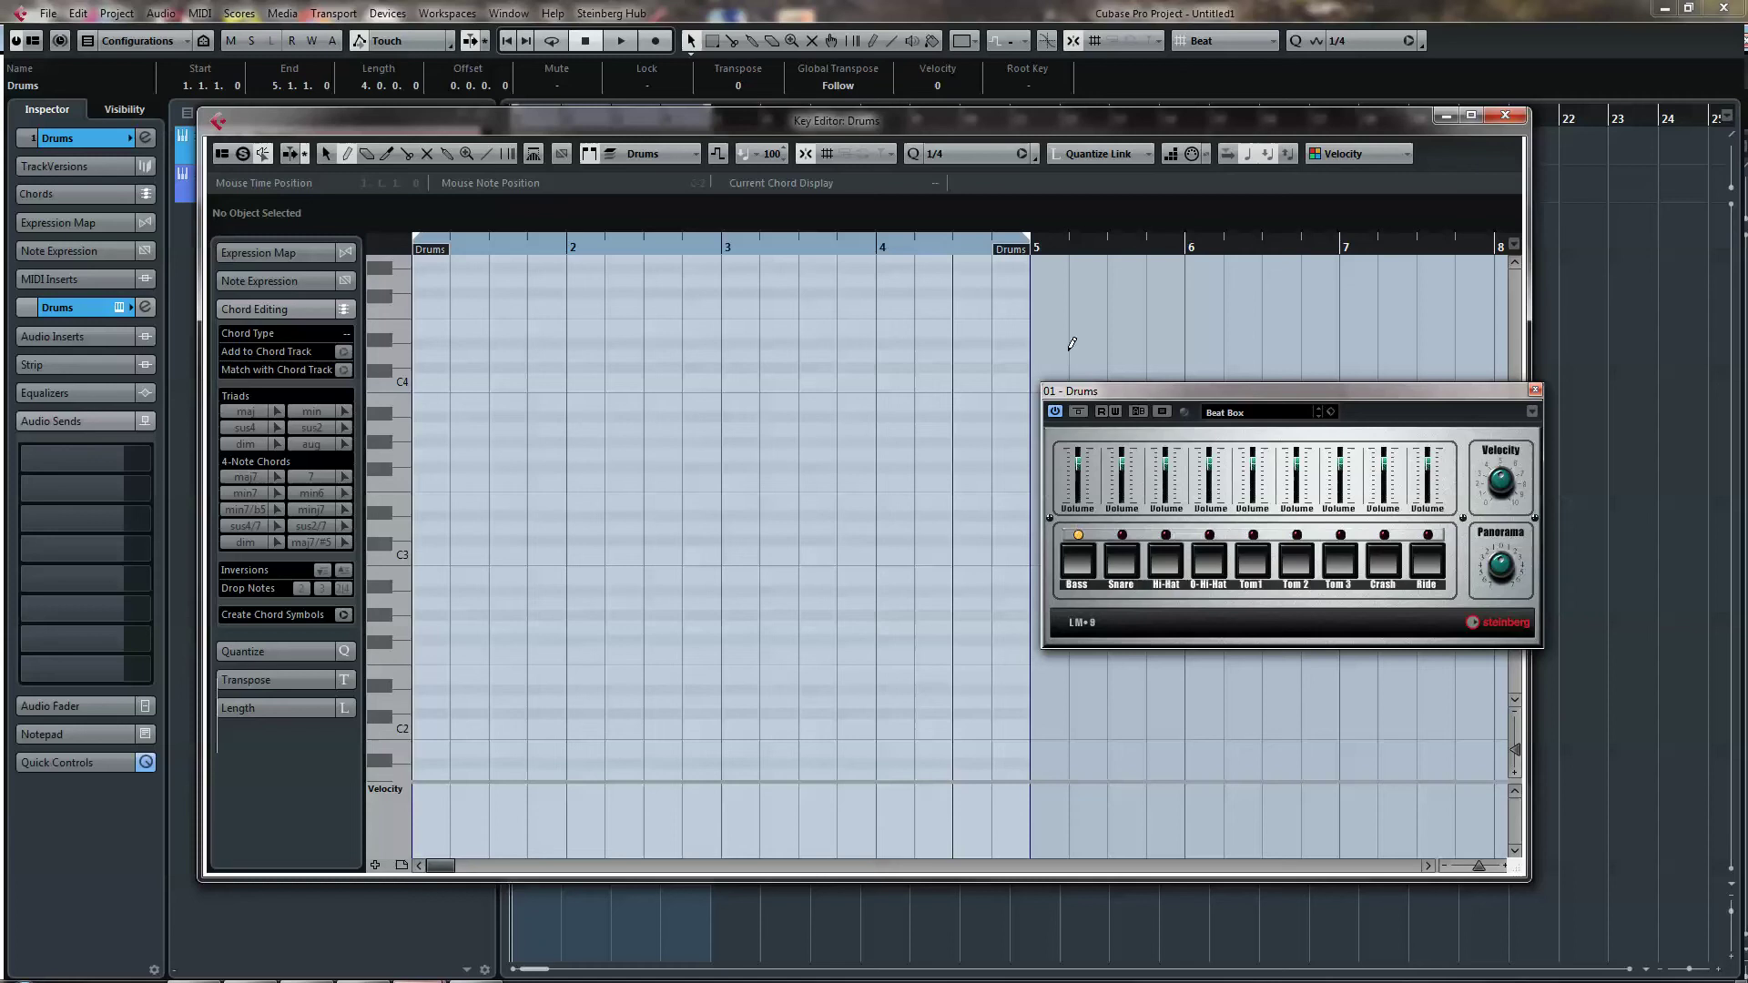
pyautogui.click(1535, 390)
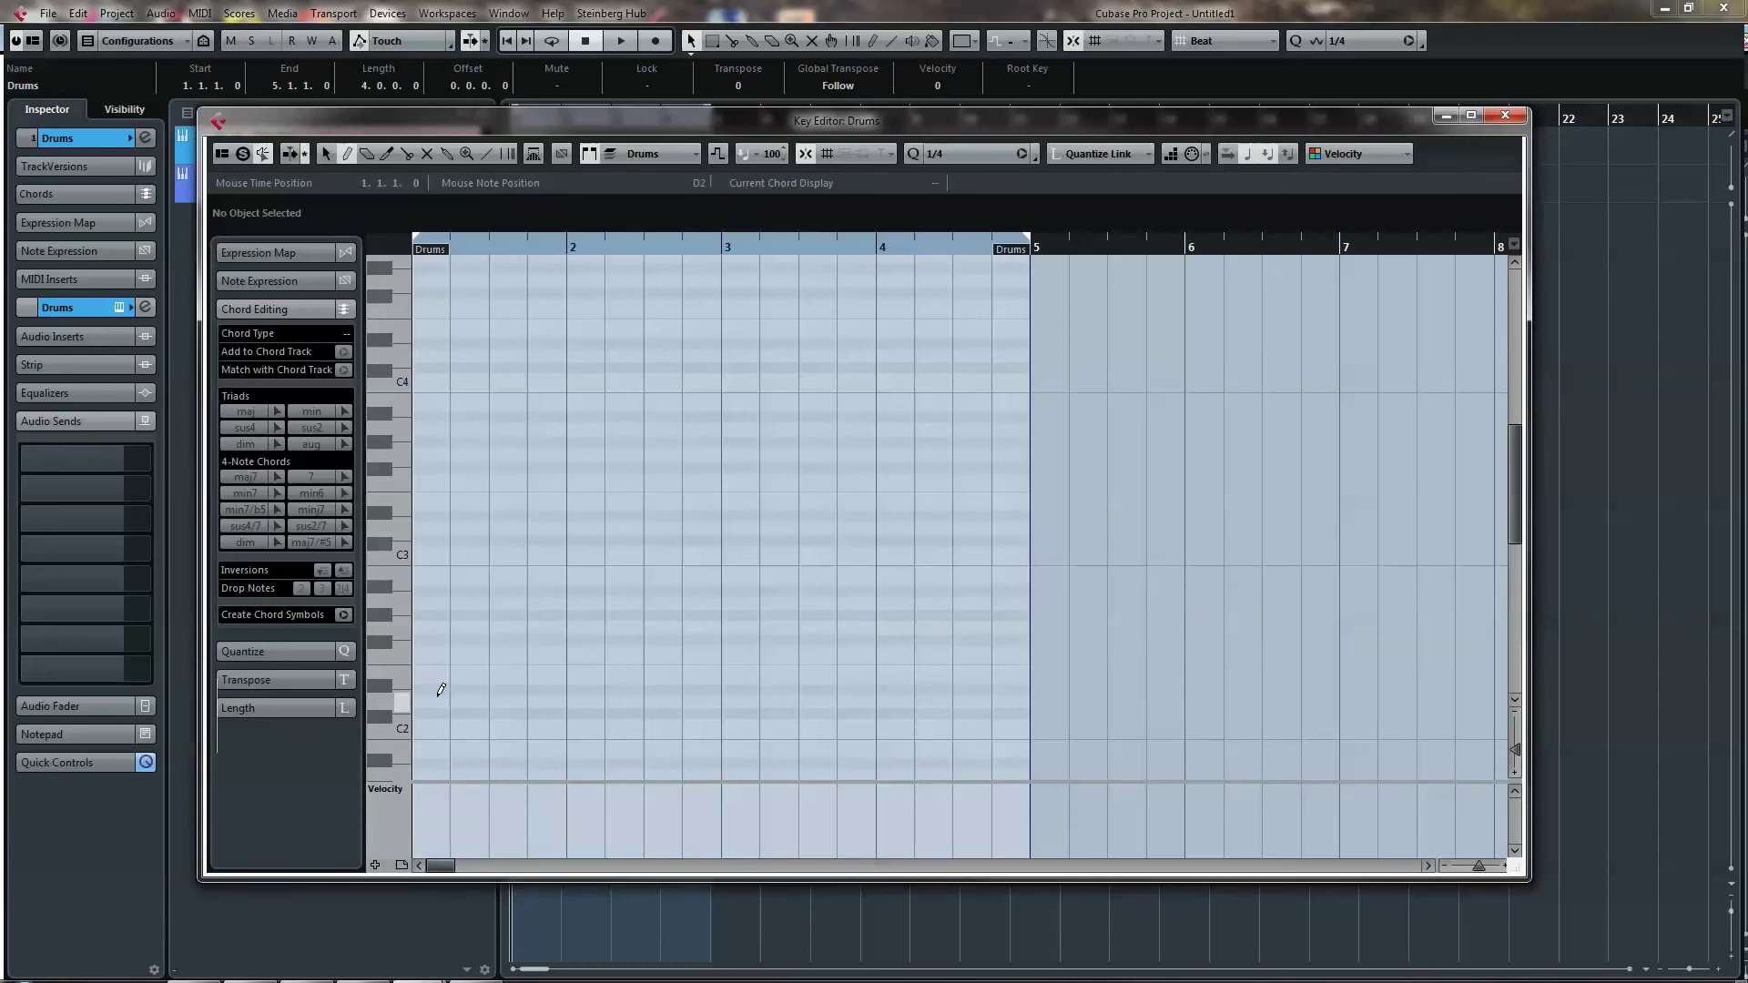
pyautogui.scroll(-3, 450, 688)
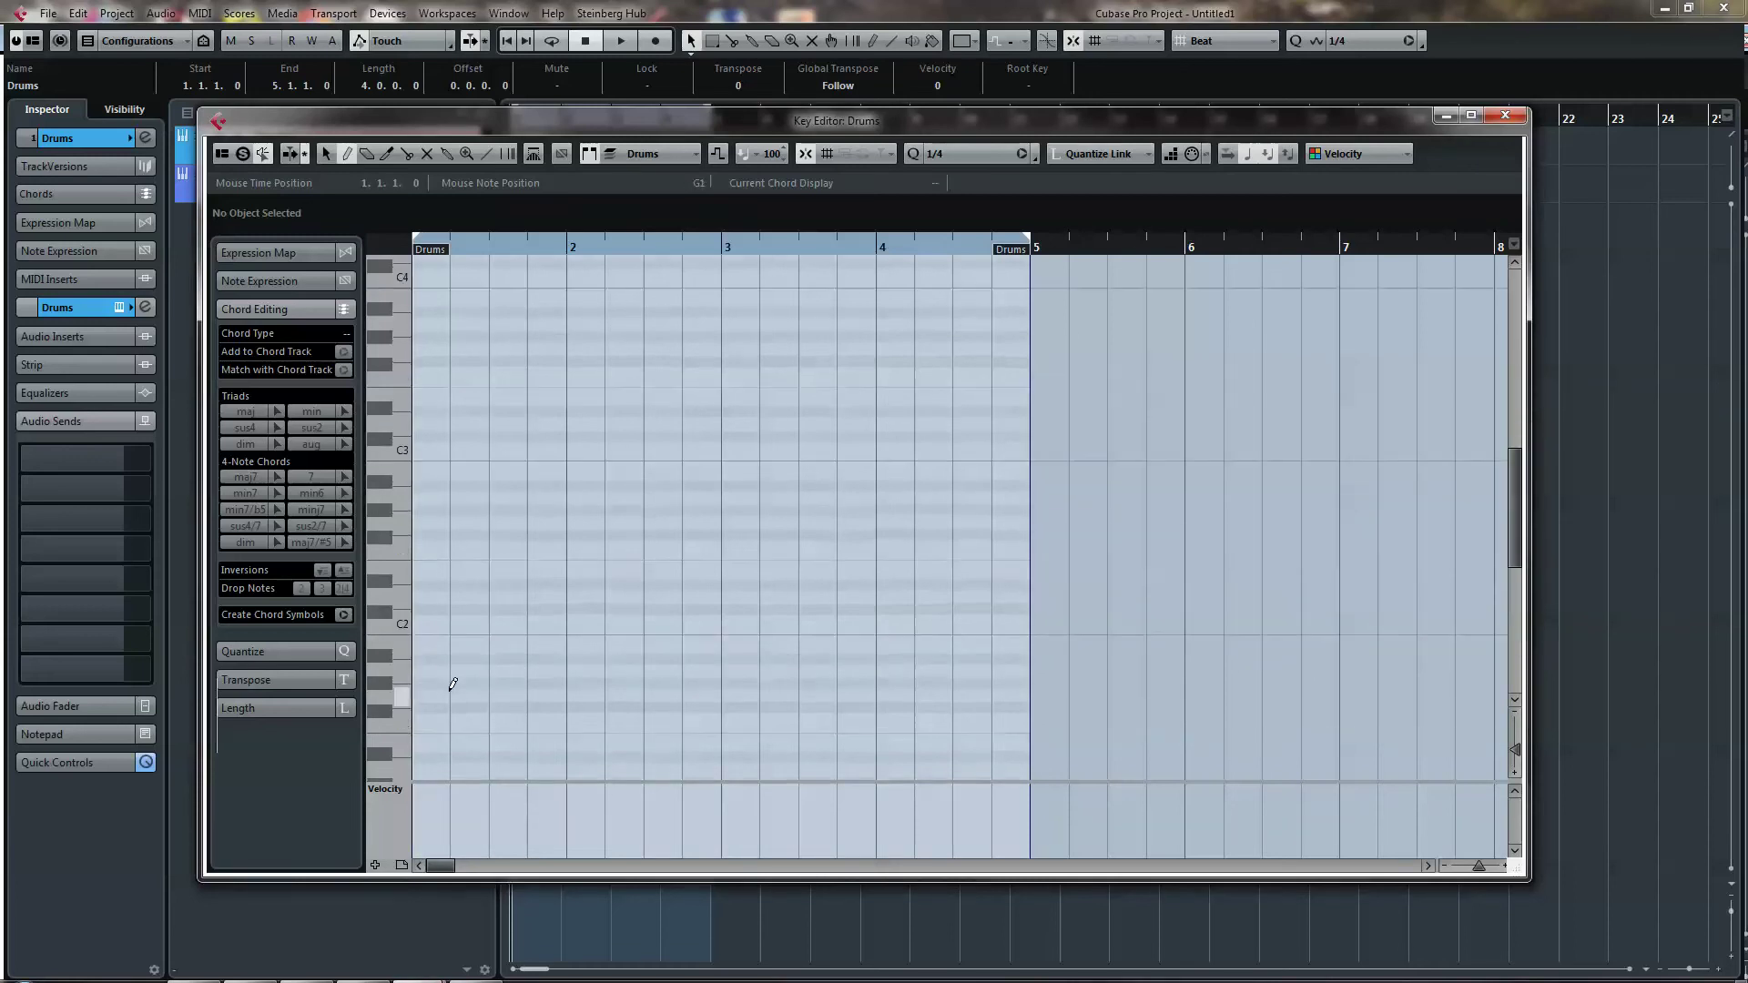
pyautogui.click(485, 153)
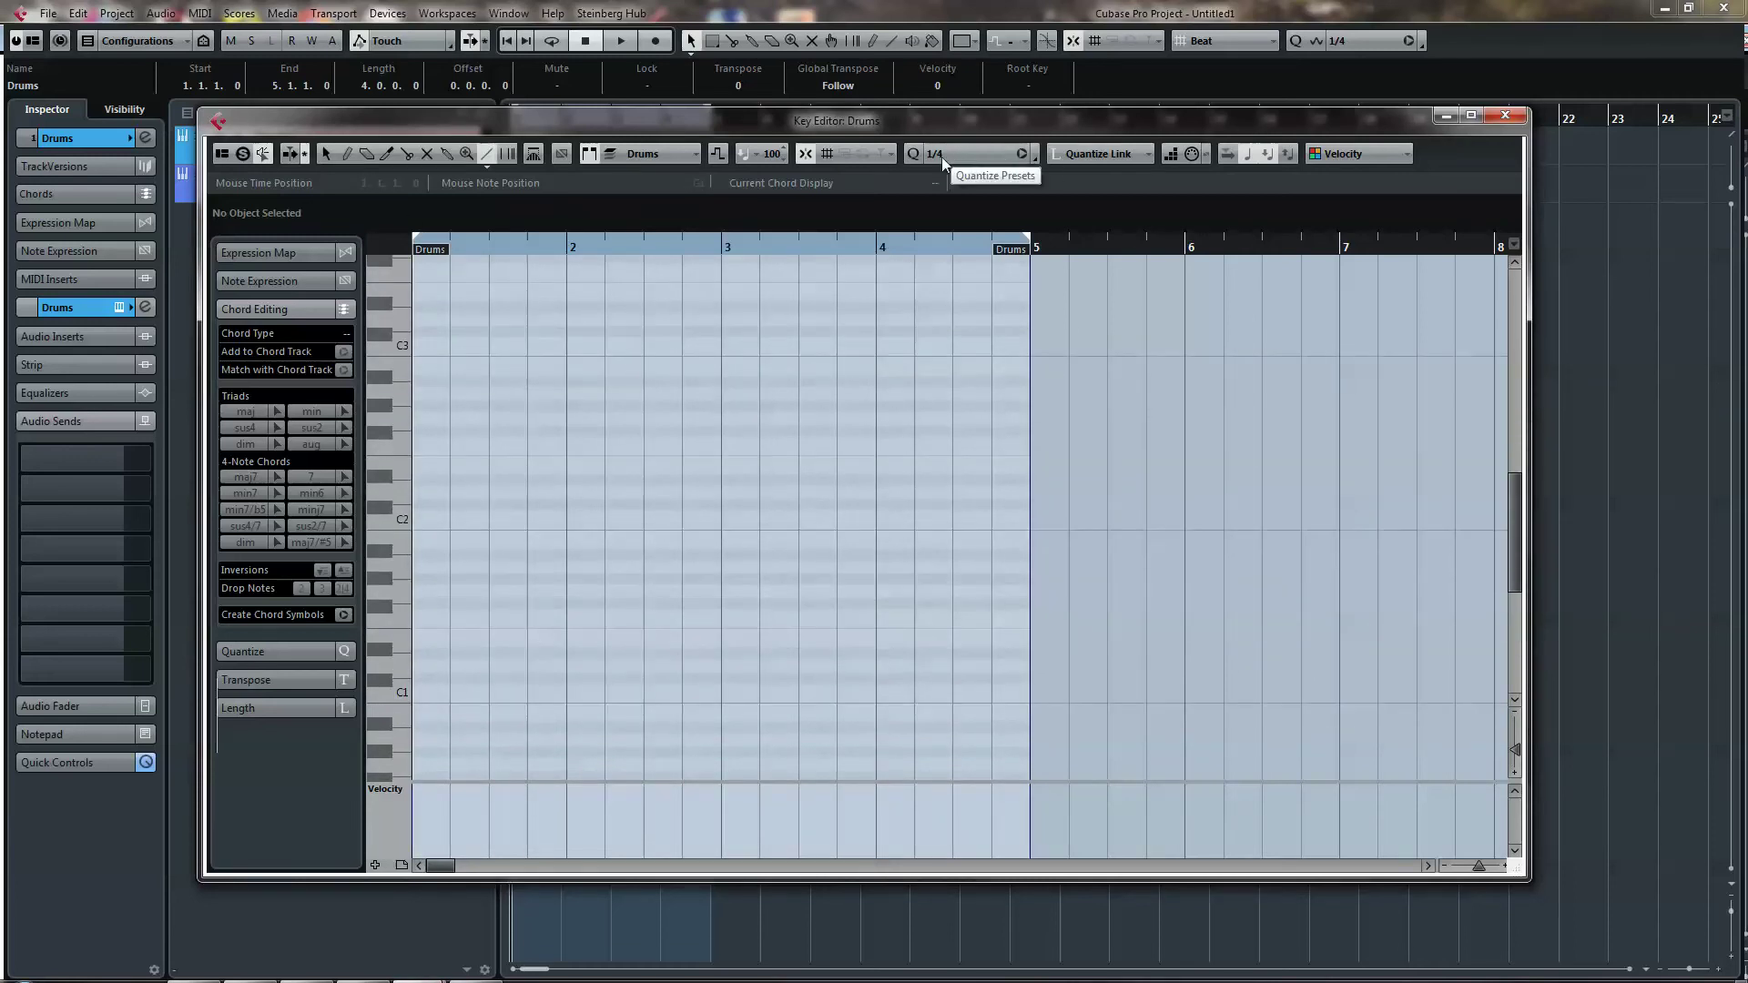
pyautogui.moveTo(415, 692)
pyautogui.mouseDown()
pyautogui.moveTo(1025, 695)
pyautogui.moveTo(1010, 694)
pyautogui.mouseUp()
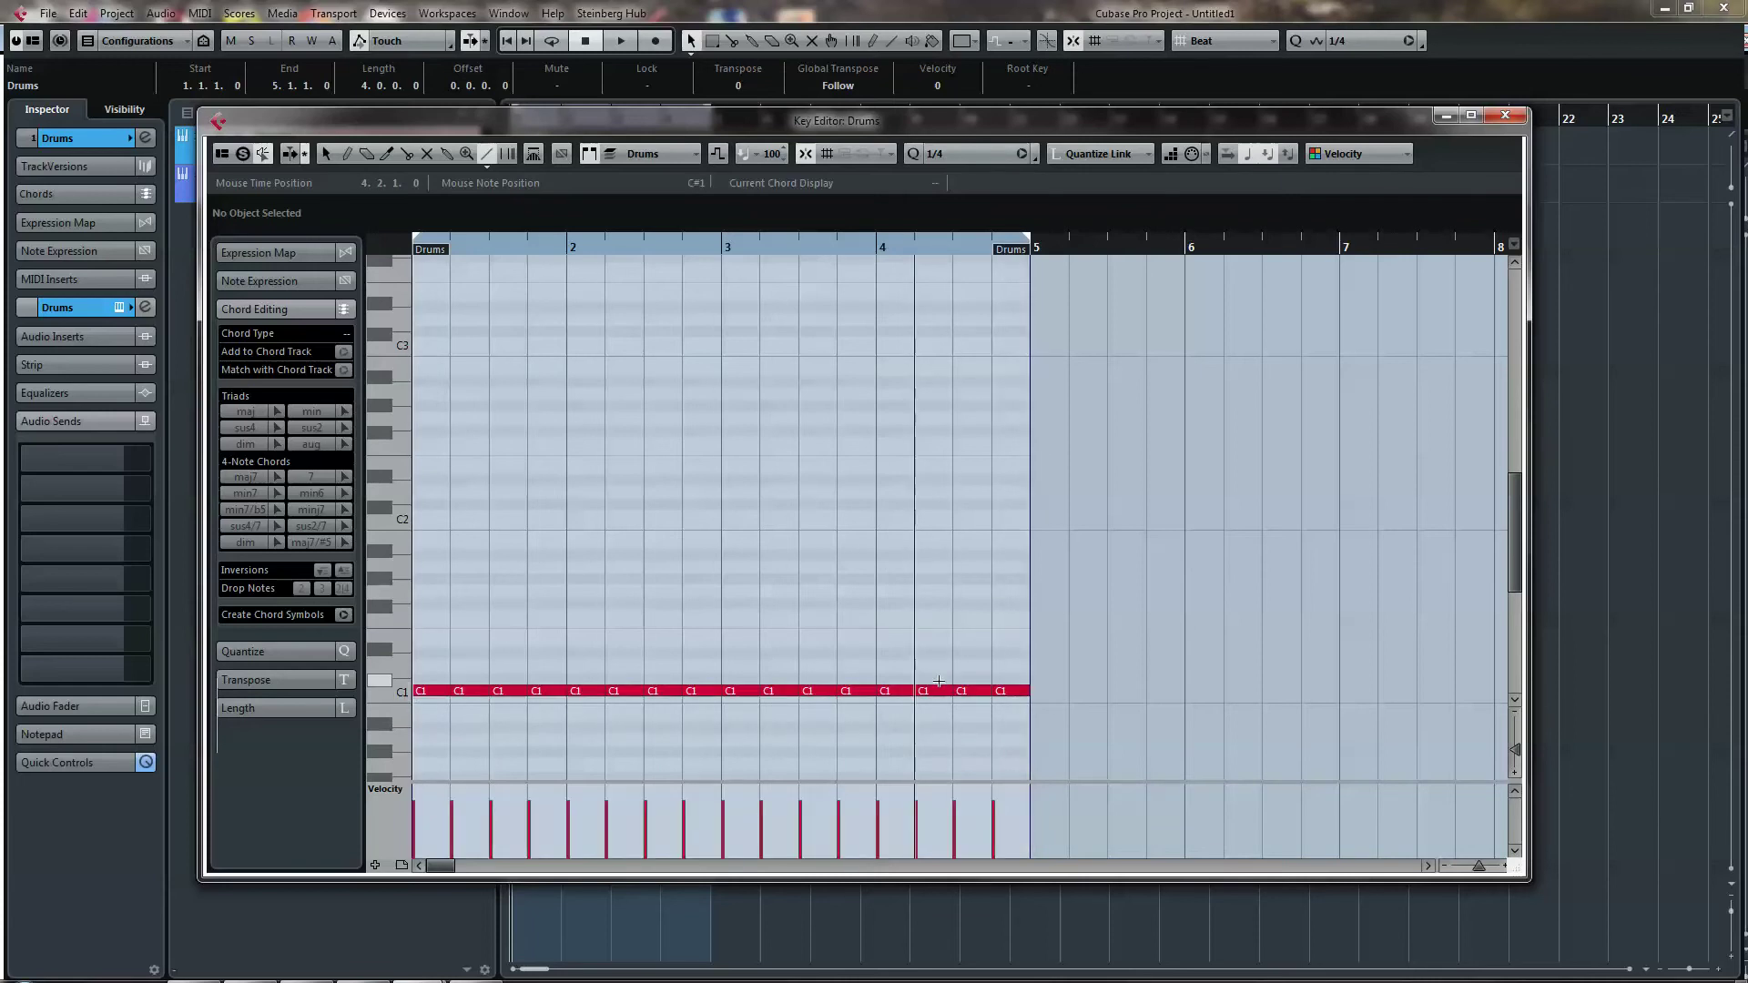
pyautogui.press('space')
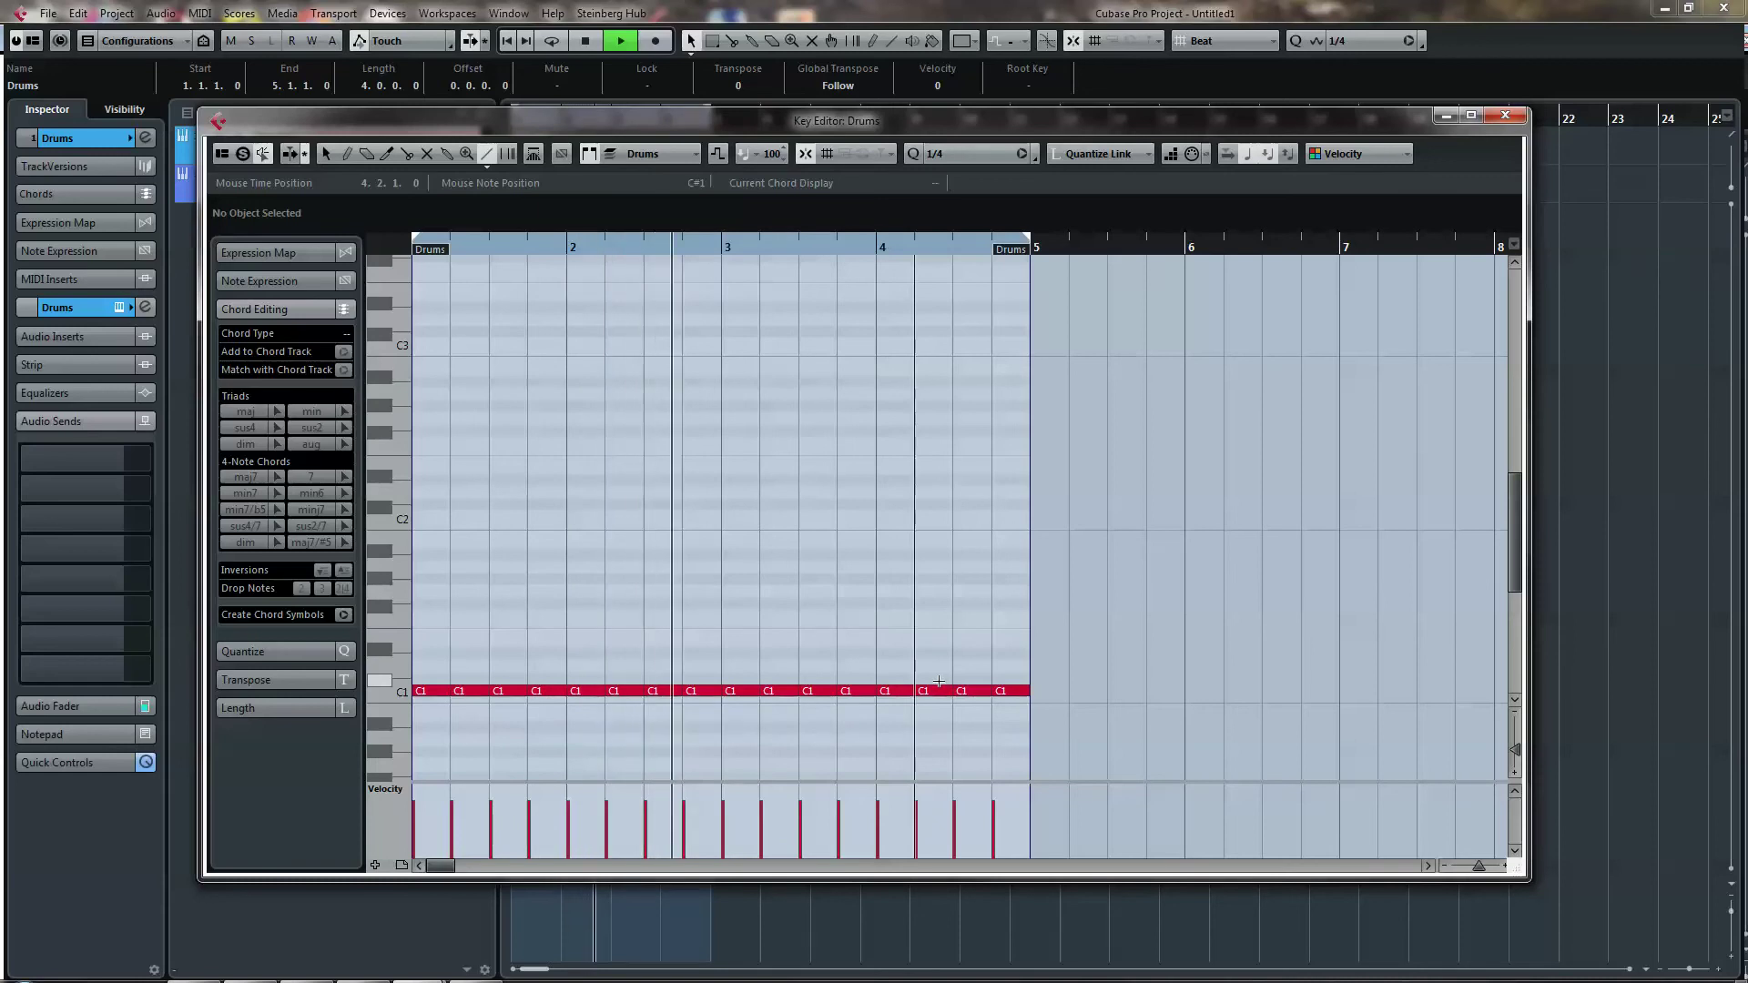
pyautogui.press('space')
pyautogui.press('Escape')
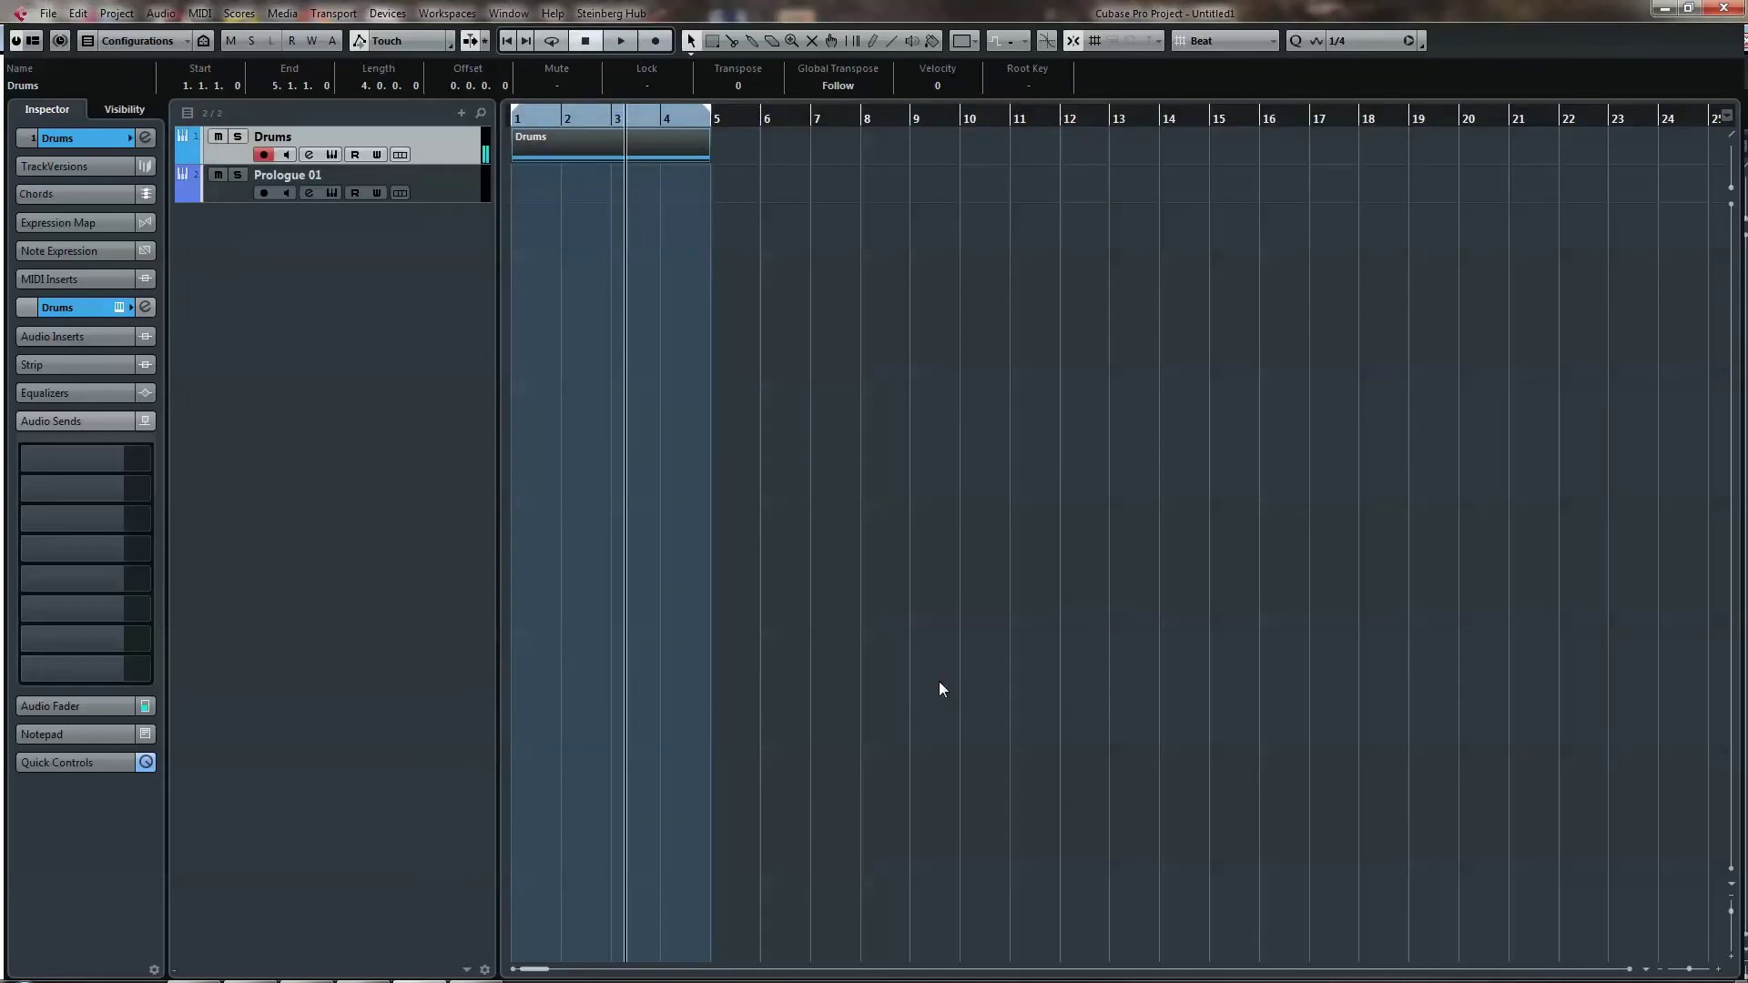
# Rename the Prologue 01 track to 'Strings'.
pyautogui.doubleClick(313, 173)
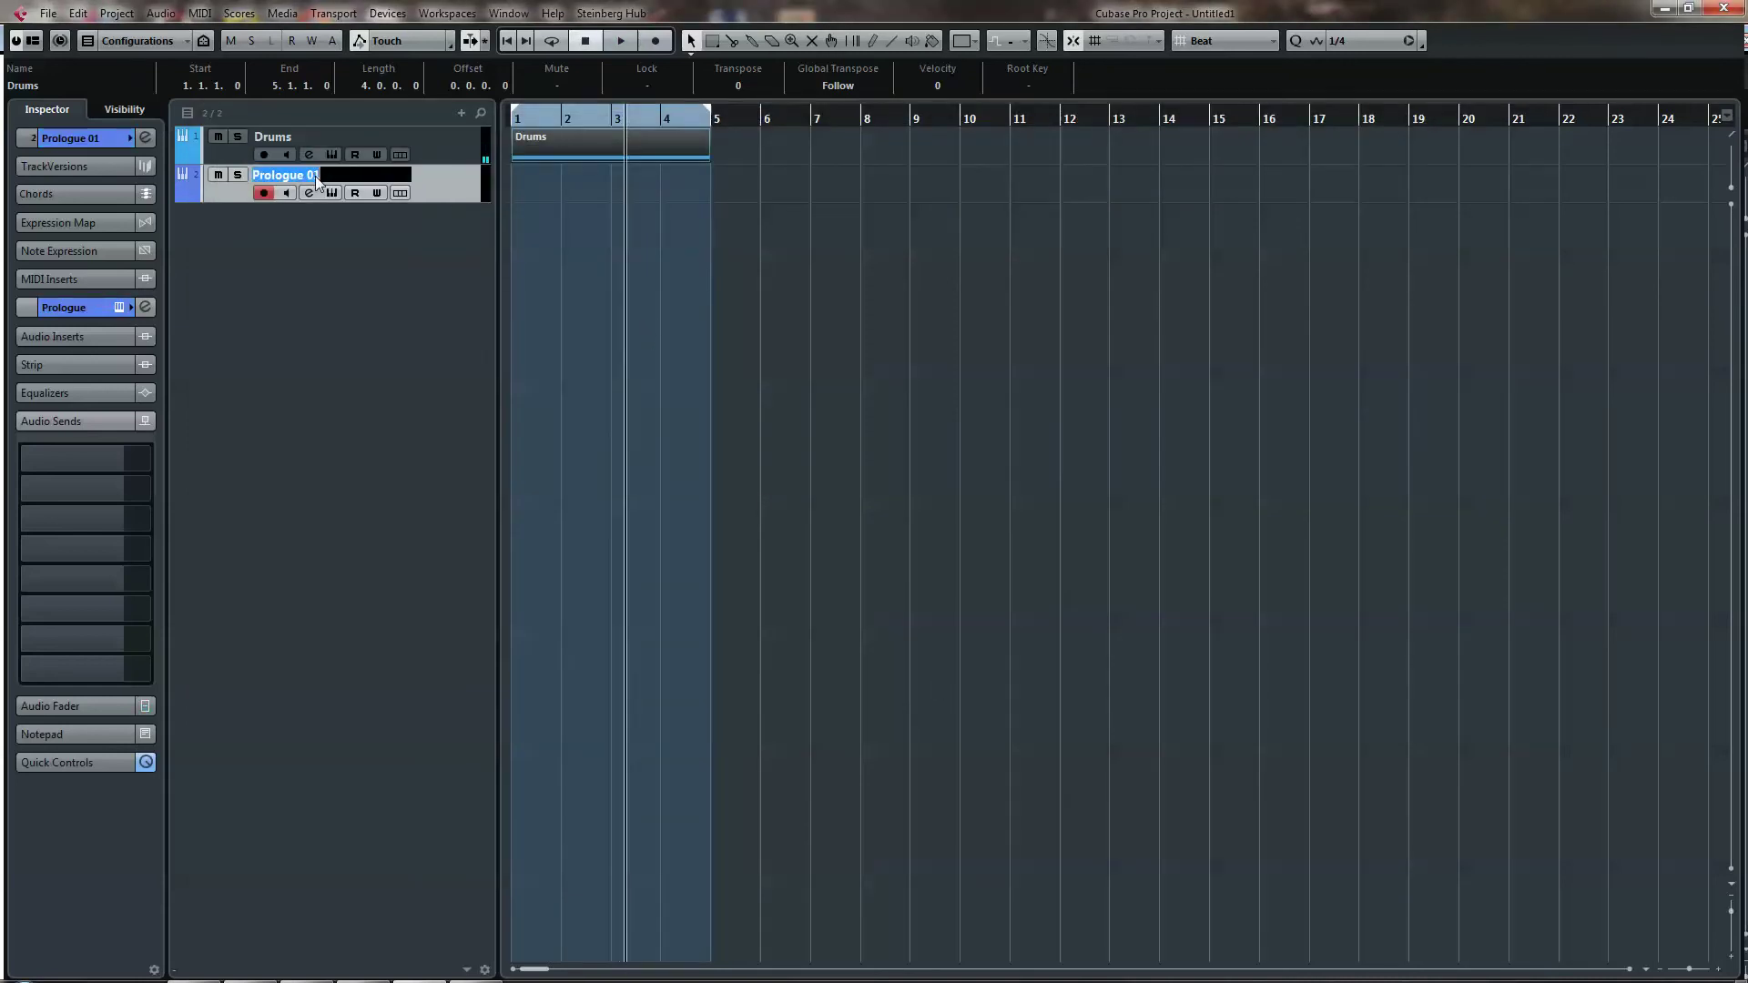
pyautogui.write('Strings')
pyautogui.press('Return')
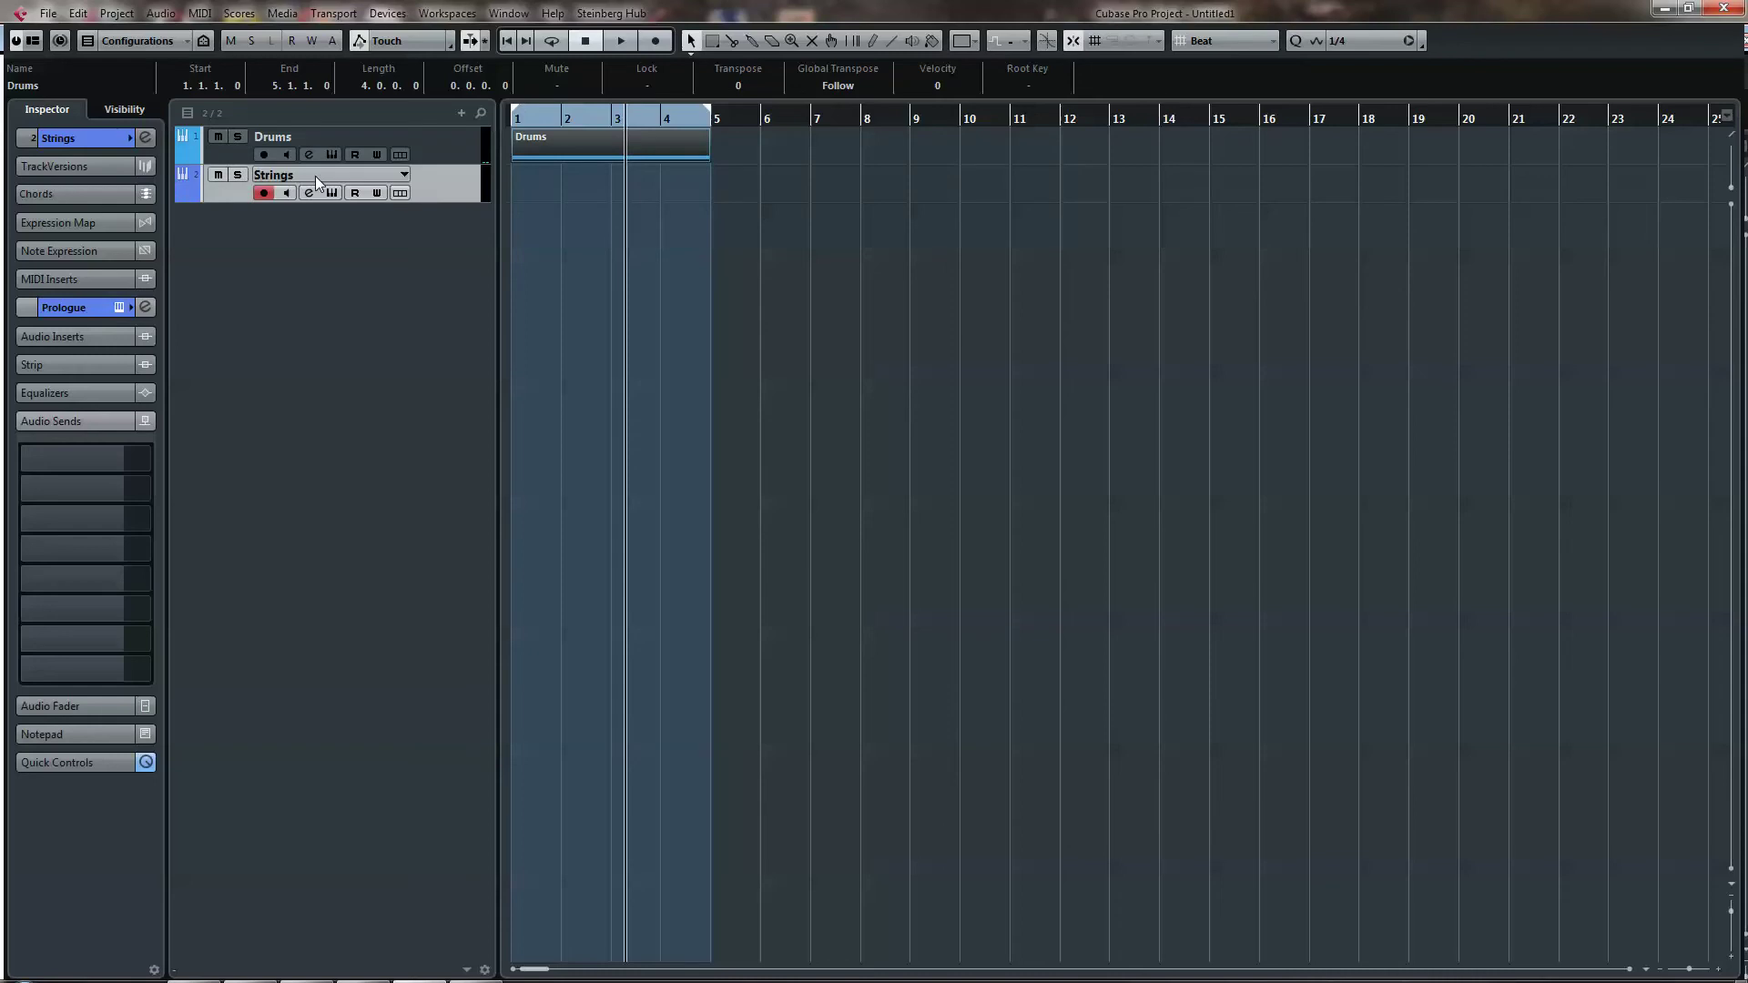
# Create a bars 1–5 part on Strings holding a sustained C3, D#3, G3 chord.
pyautogui.doubleClick(609, 196)
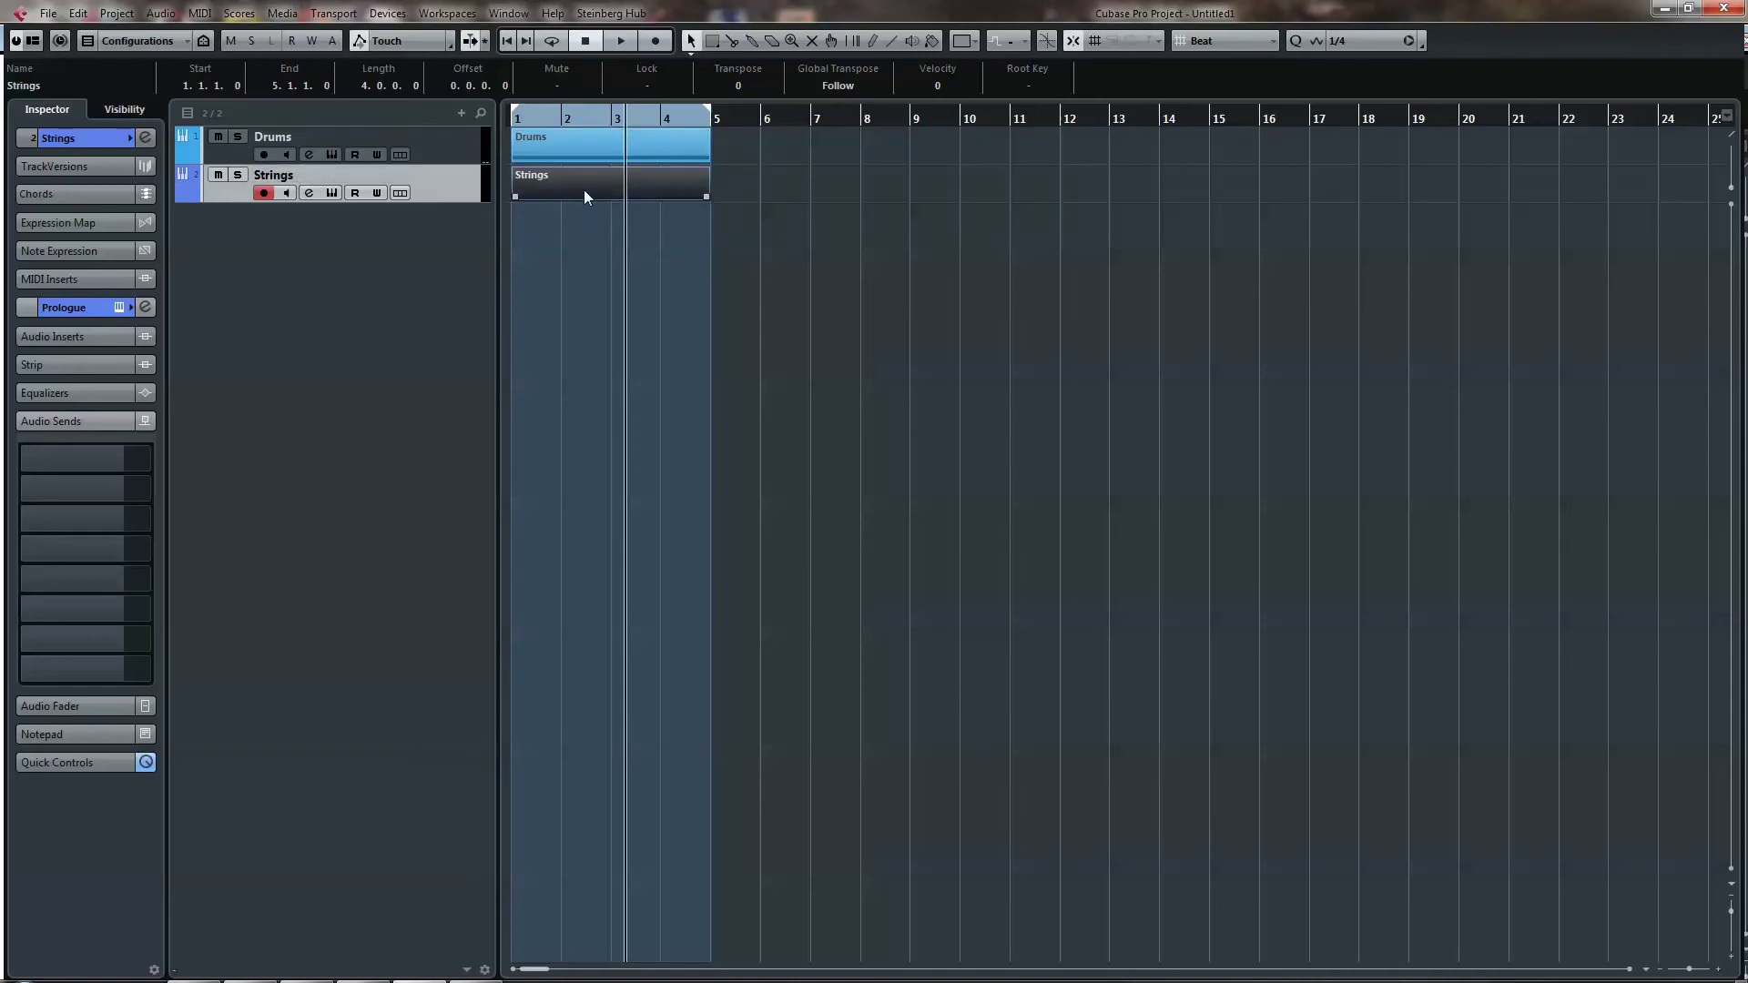
pyautogui.doubleClick(582, 189)
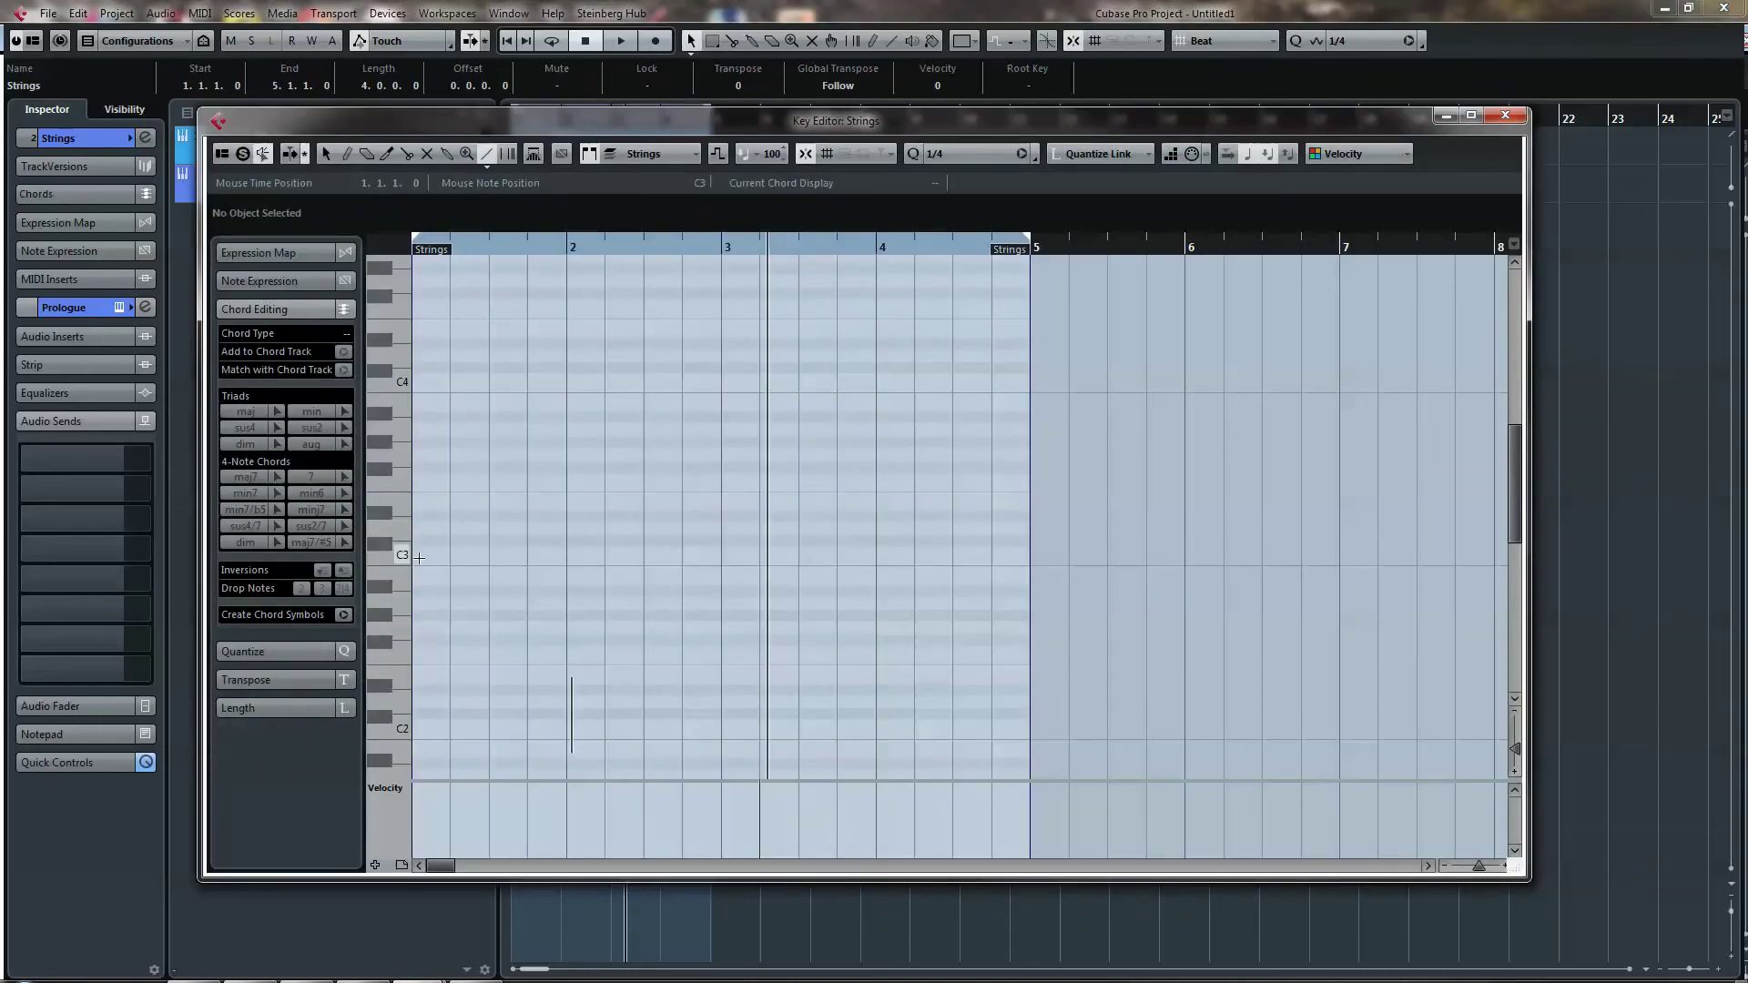
pyautogui.click(347, 152)
pyautogui.moveTo(419, 552)
pyautogui.mouseDown()
pyautogui.moveTo(733, 519)
pyautogui.moveTo(1026, 522)
pyautogui.mouseUp()
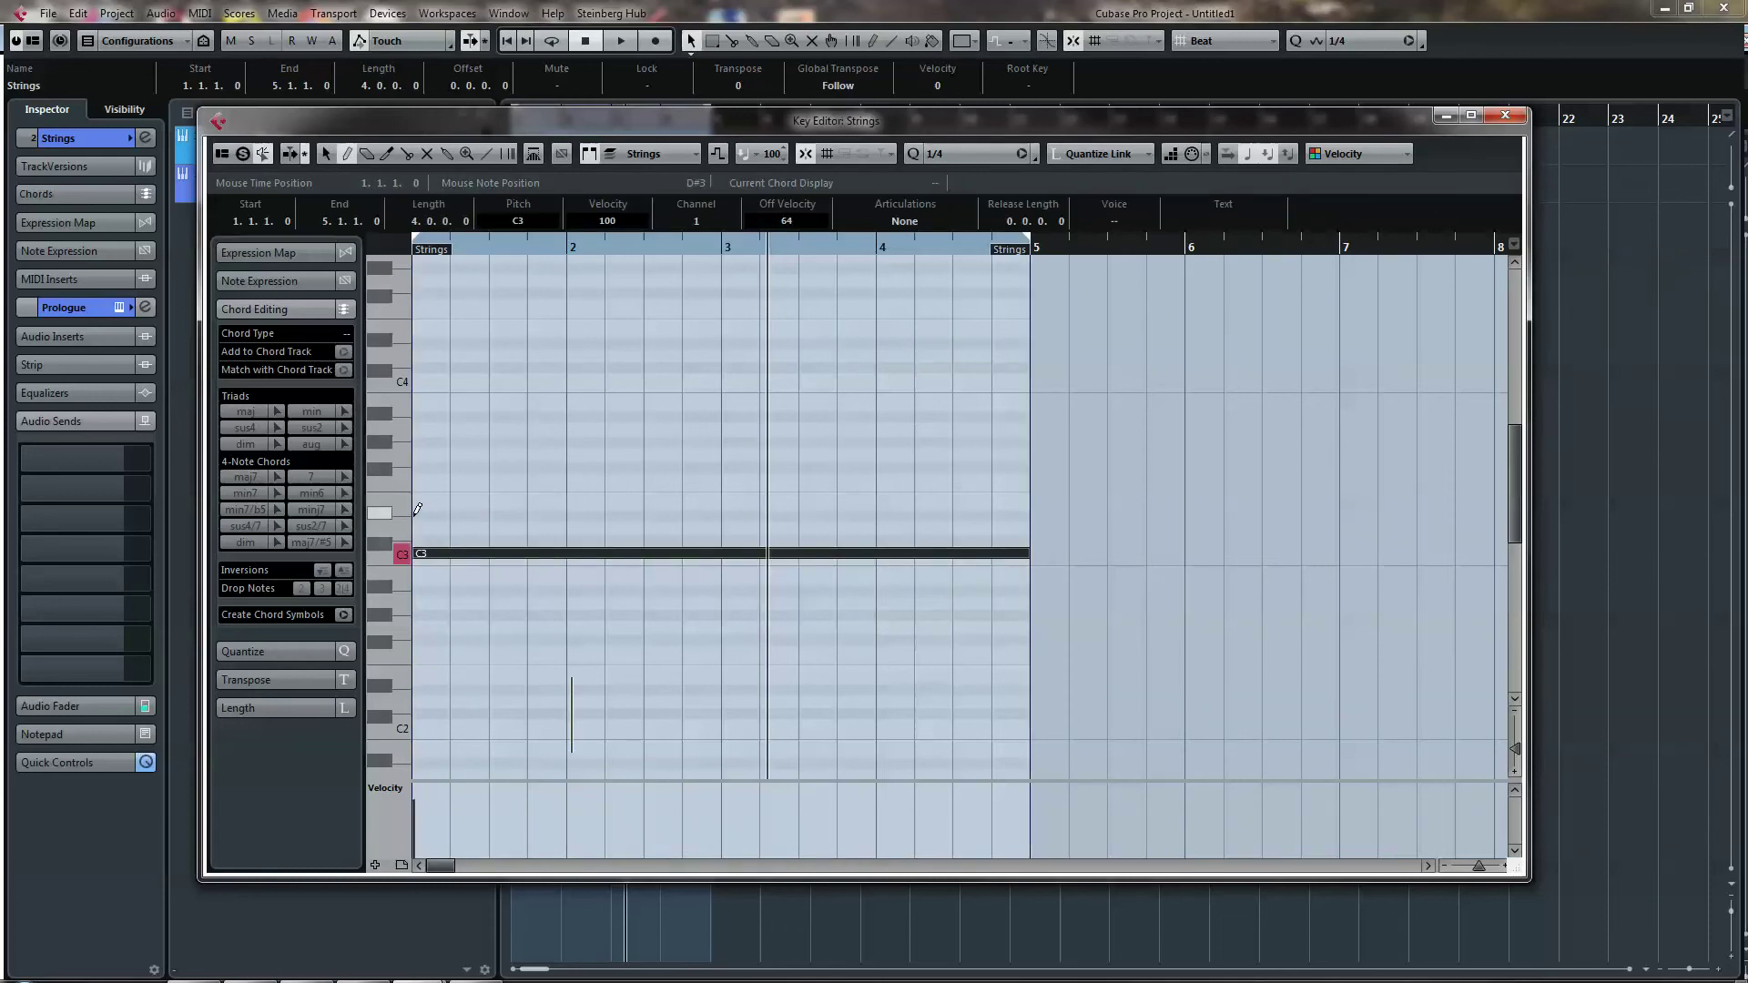
pyautogui.moveTo(420, 516); pyautogui.dragTo(1025, 506)
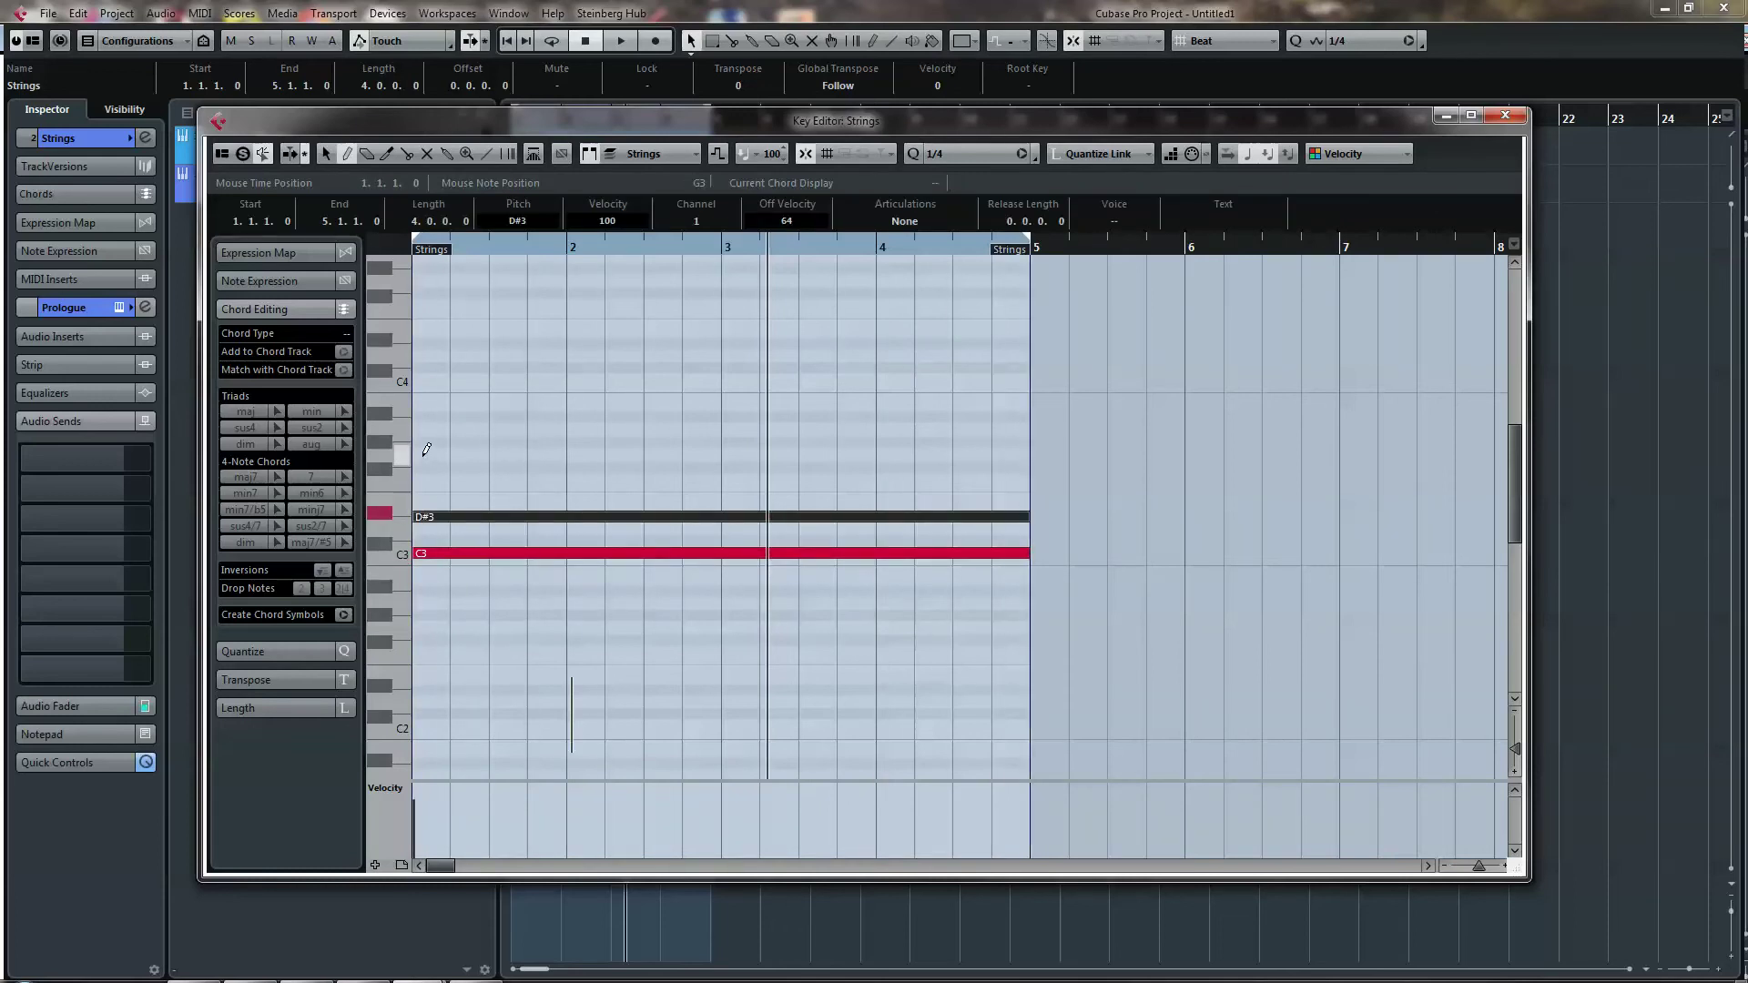
pyautogui.moveTo(421, 454); pyautogui.dragTo(1026, 450)
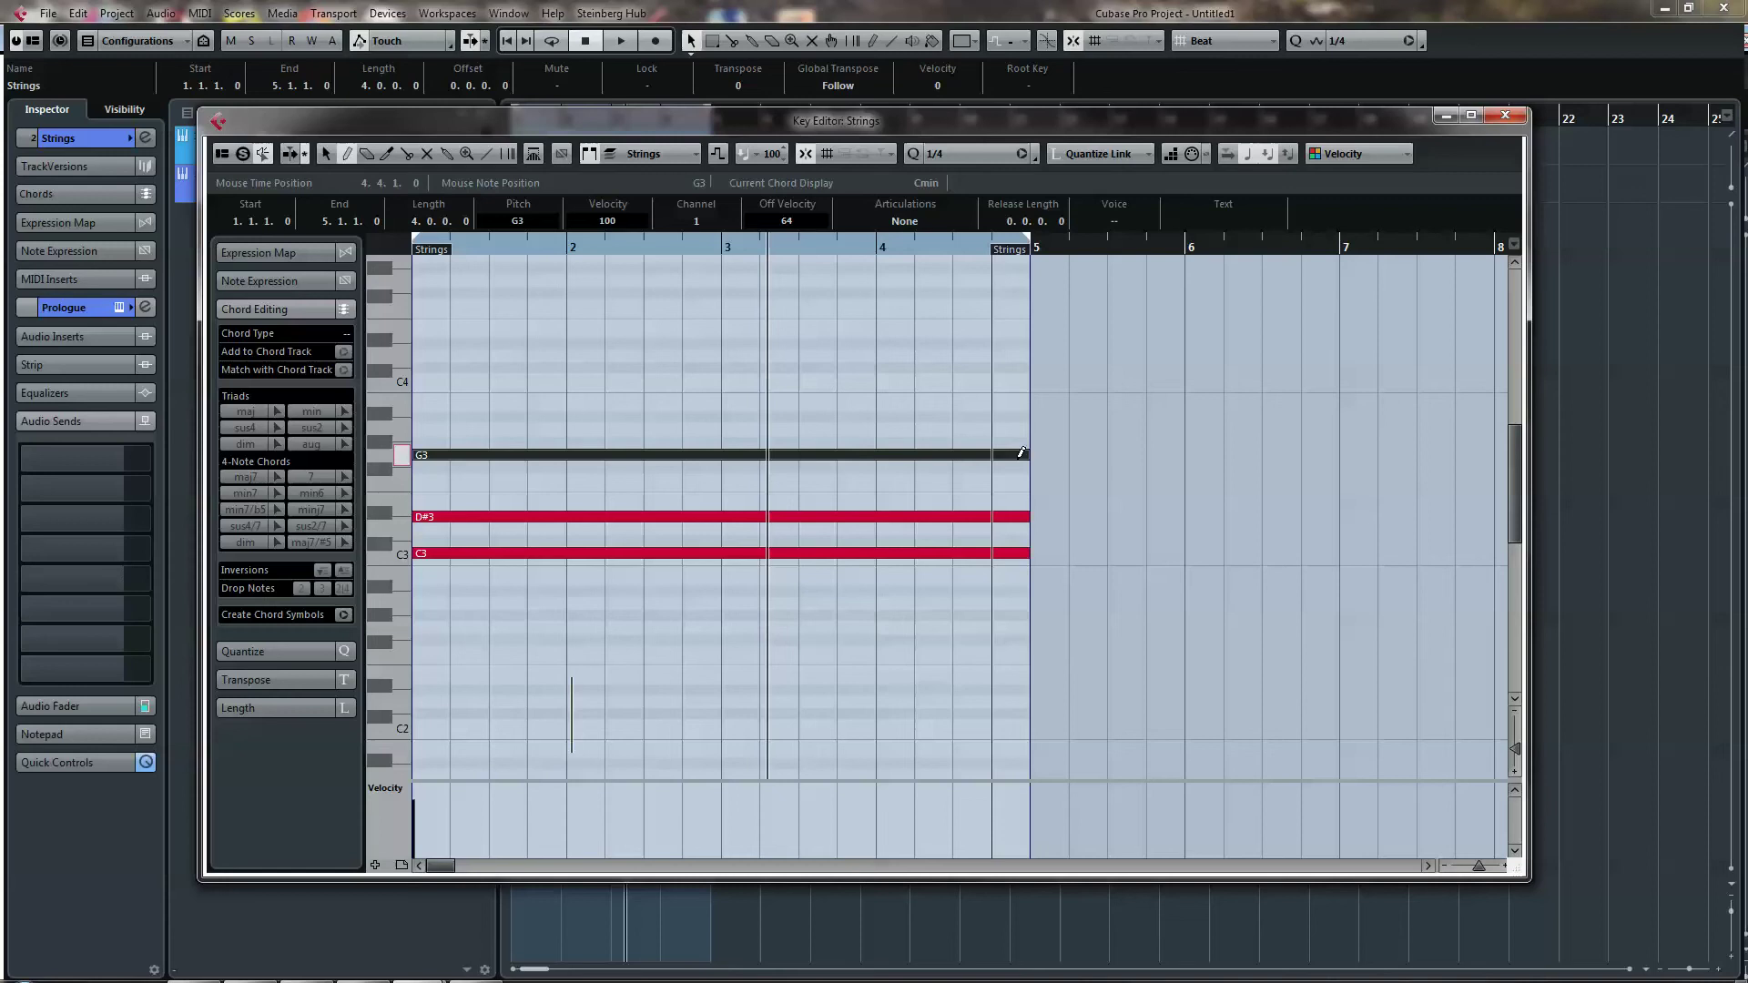
pyautogui.press('Escape')
pyautogui.press('Home')
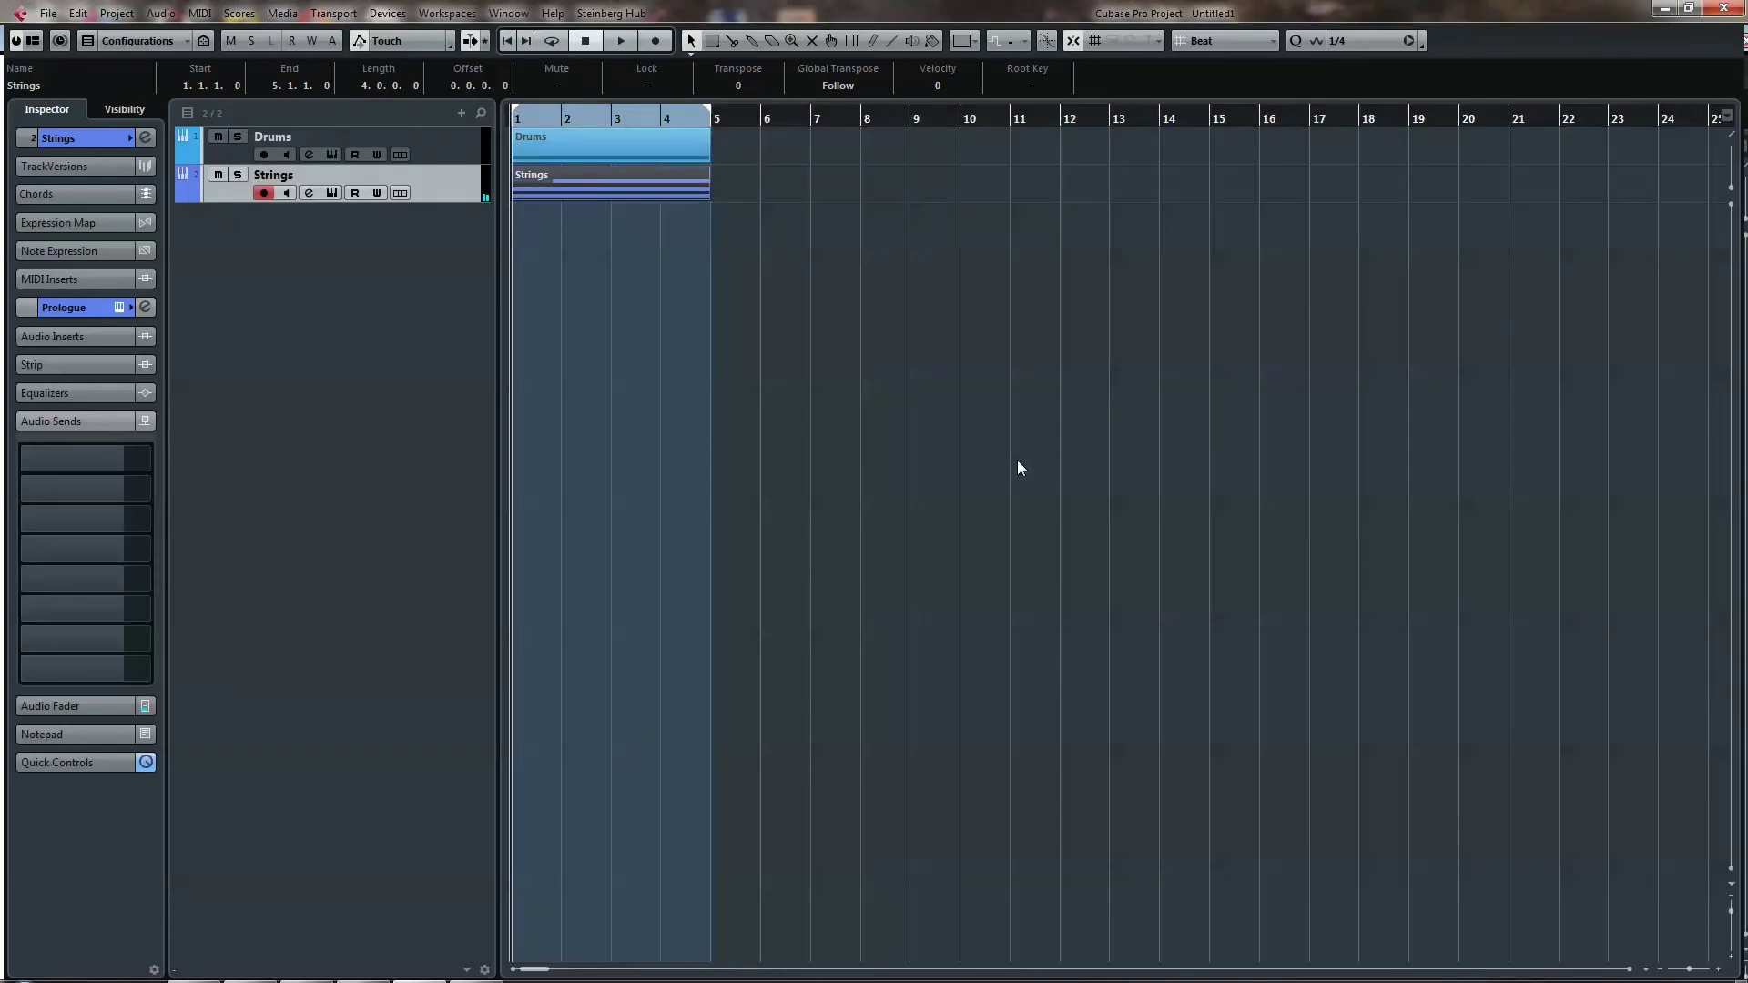
pyautogui.press('space')
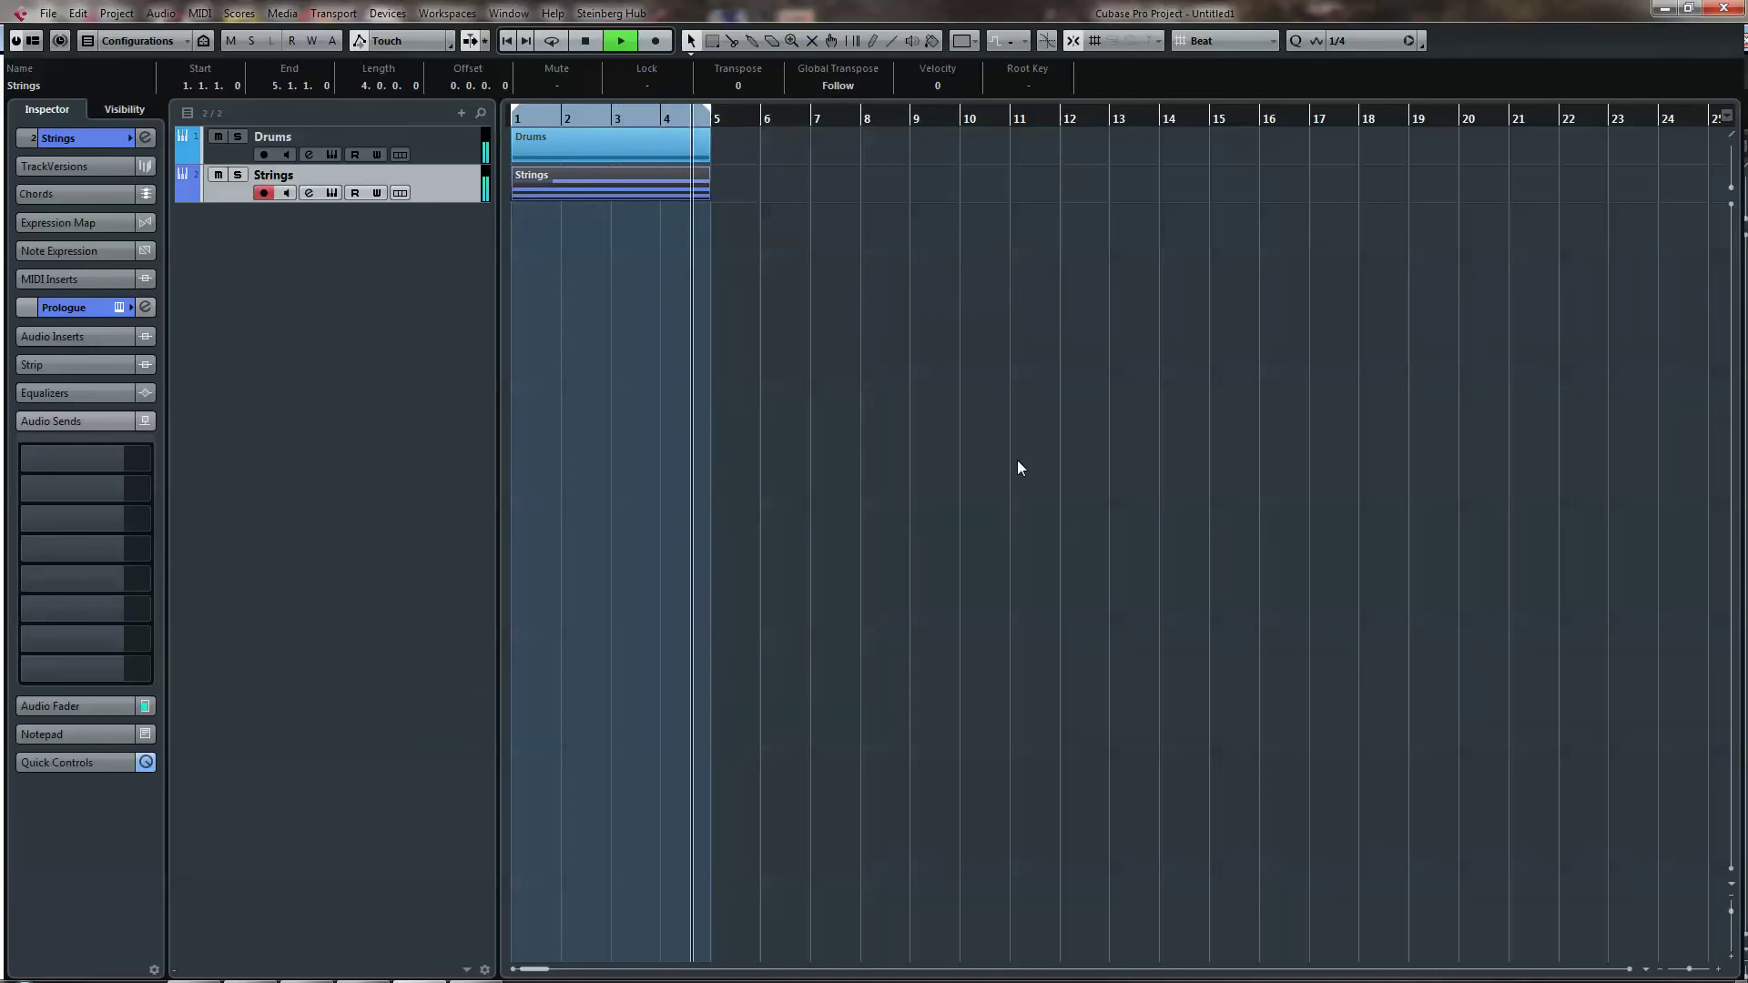
pyautogui.press('space')
pyautogui.press('Home')
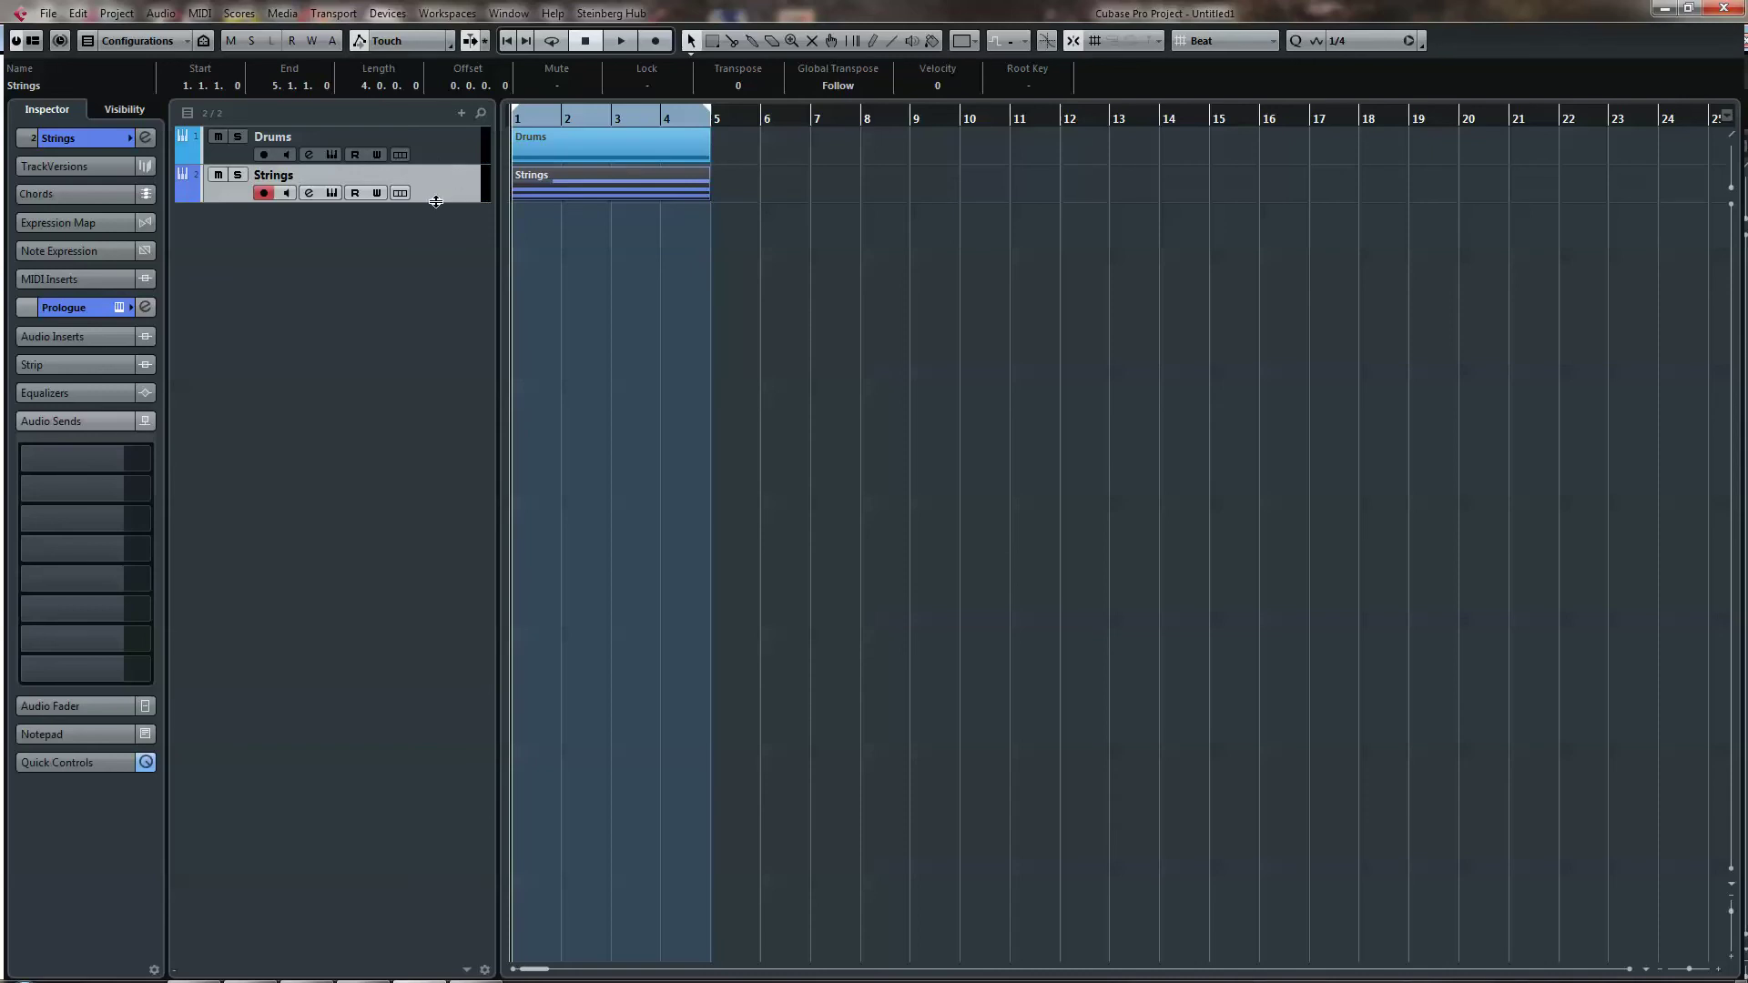
# In the Strings channel settings, search 'comp' for the first insert and pick Compressor.
pyautogui.click(76, 336)
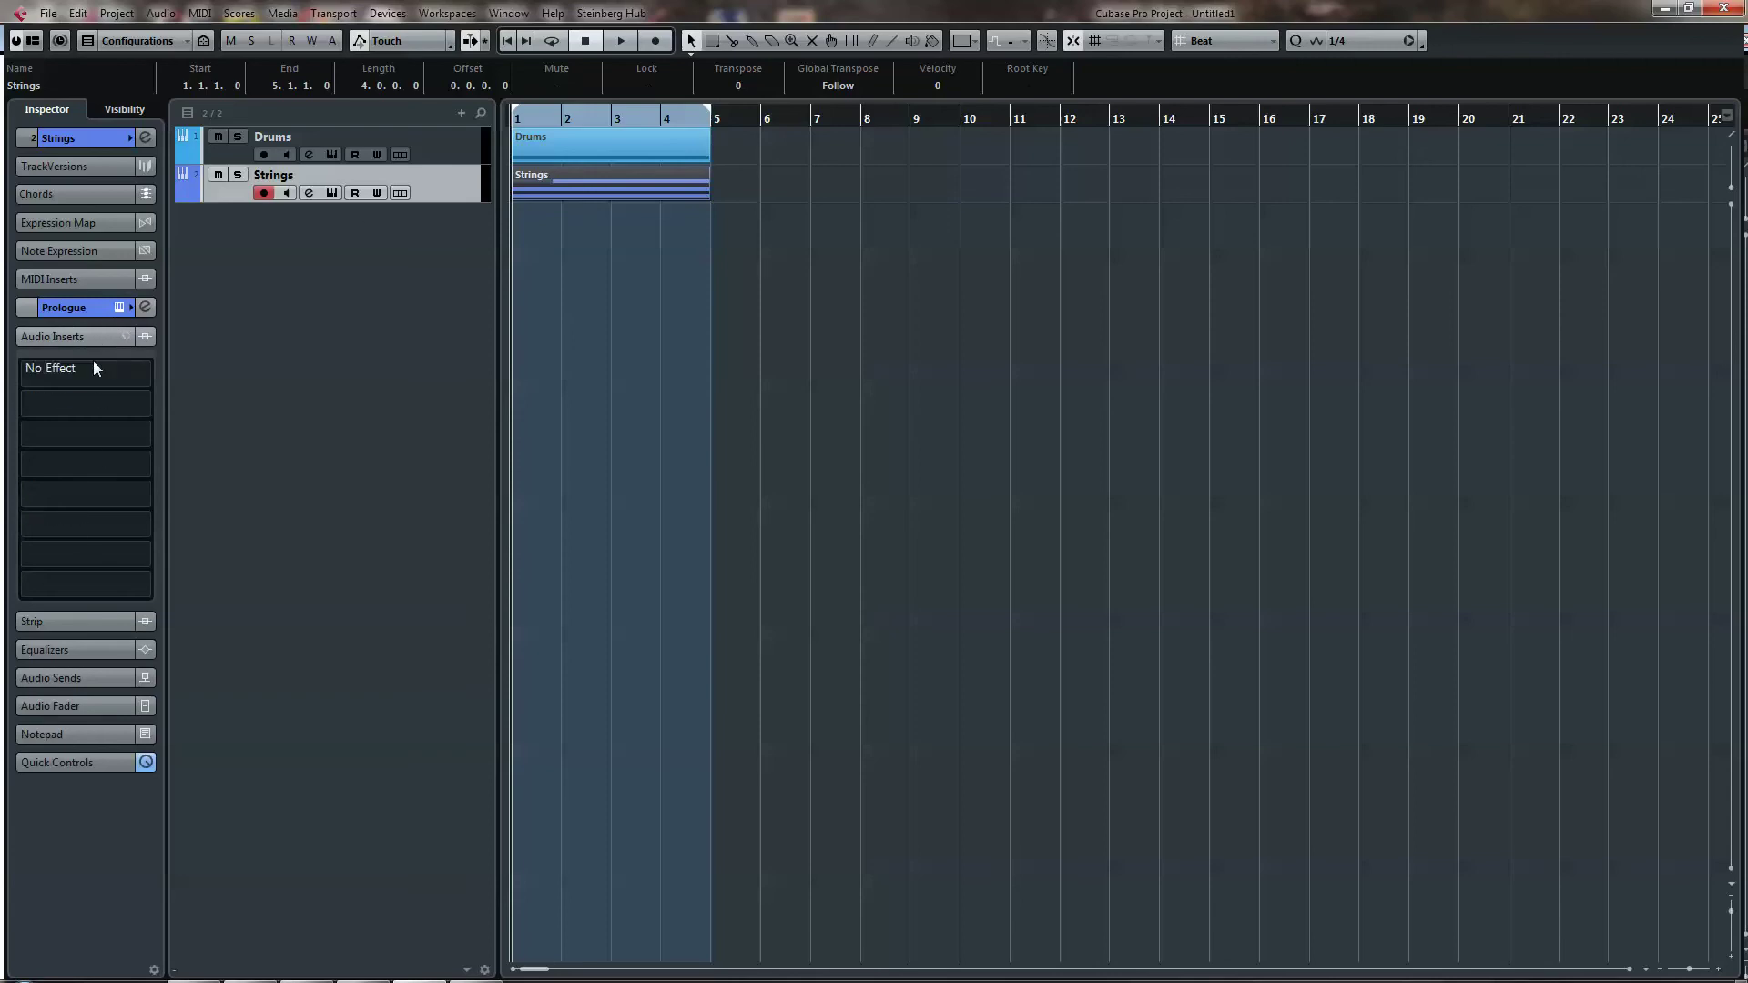
pyautogui.click(145, 306)
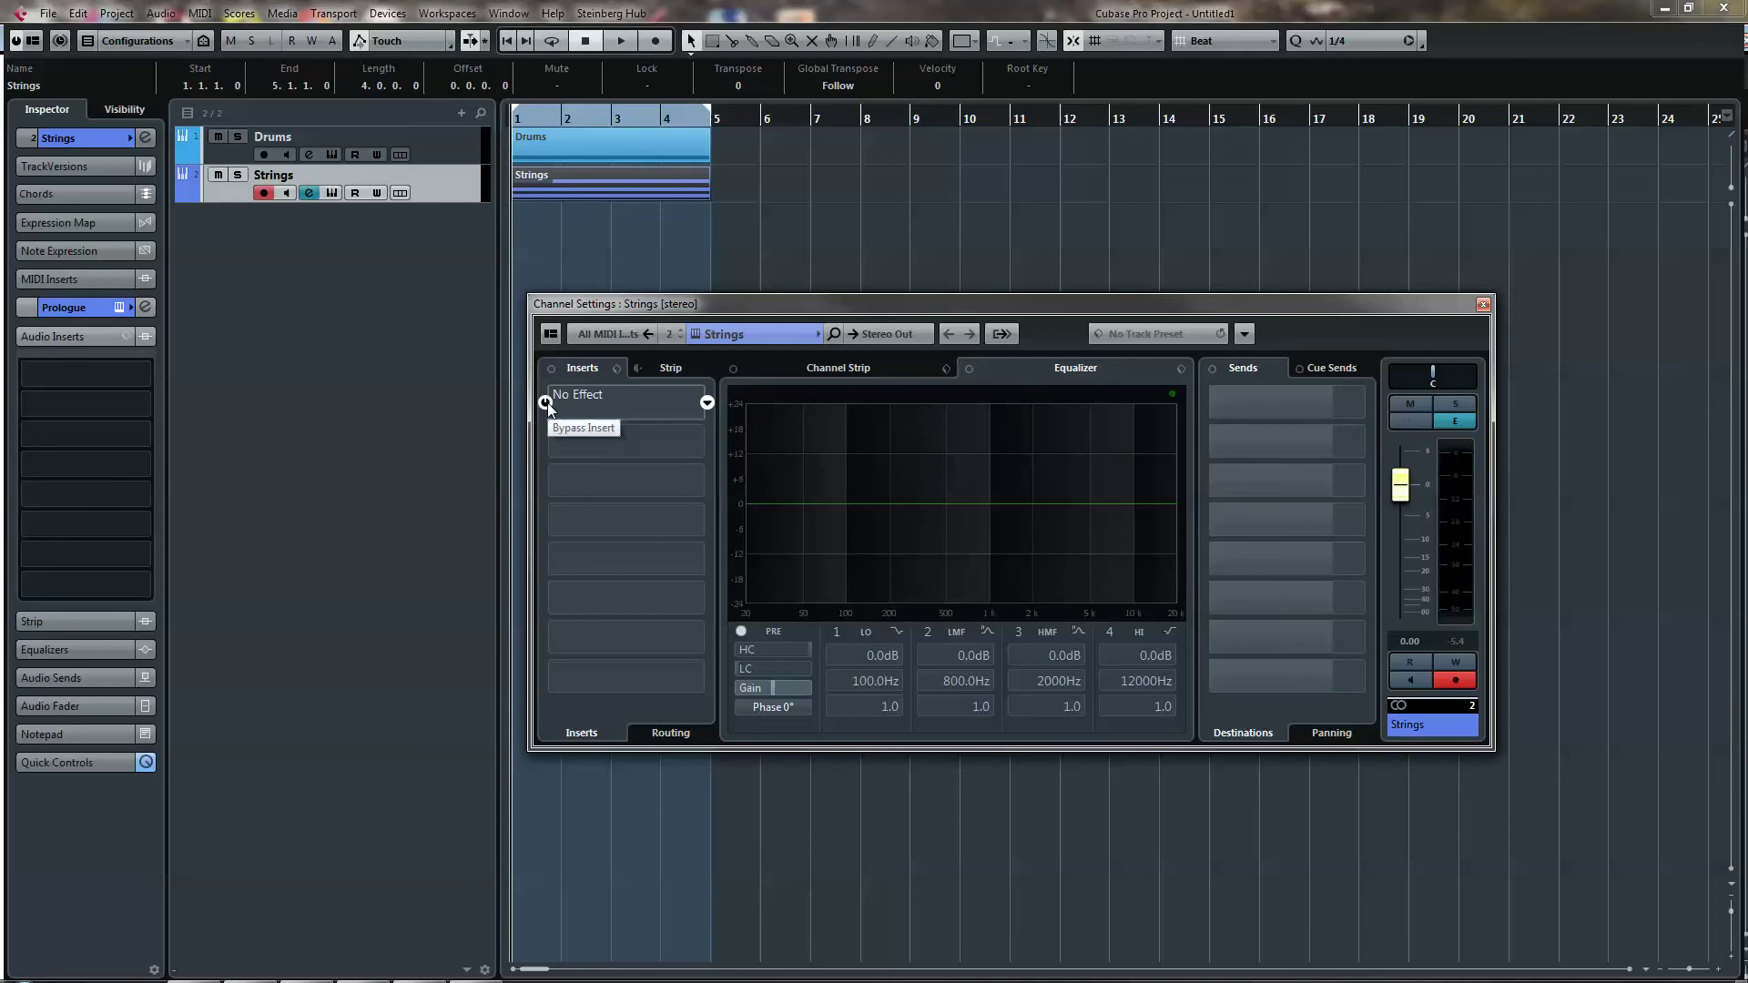
pyautogui.click(707, 403)
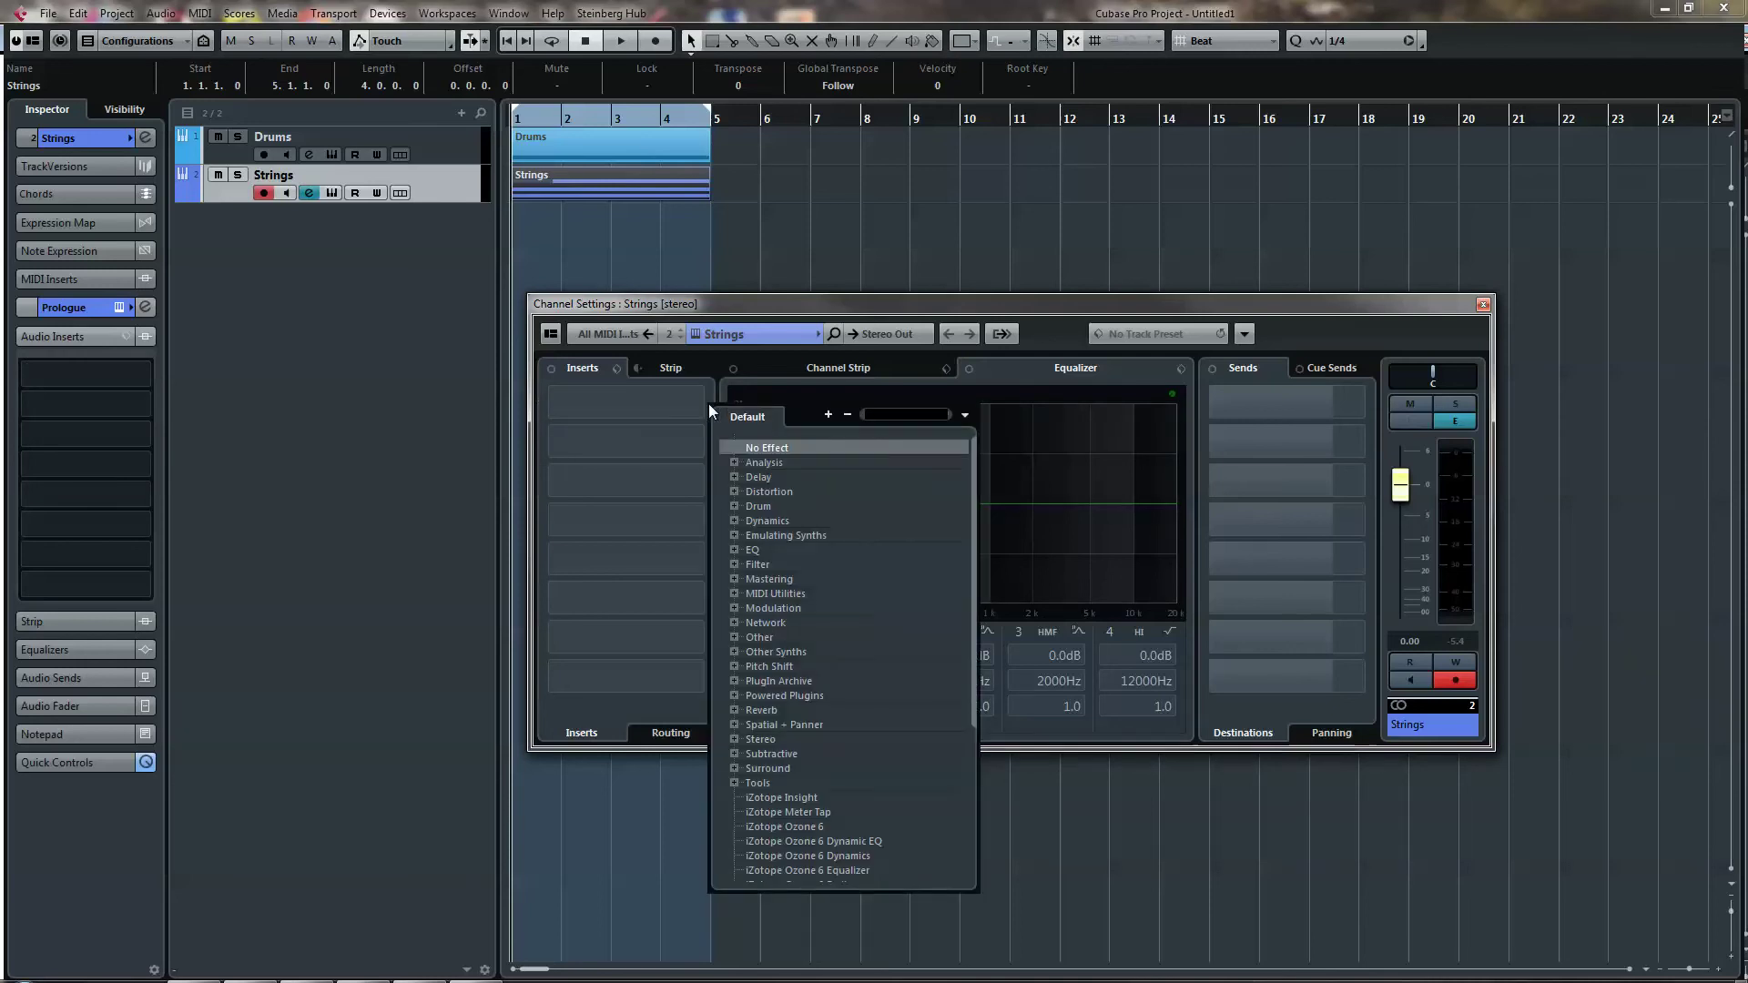
pyautogui.write('comp')
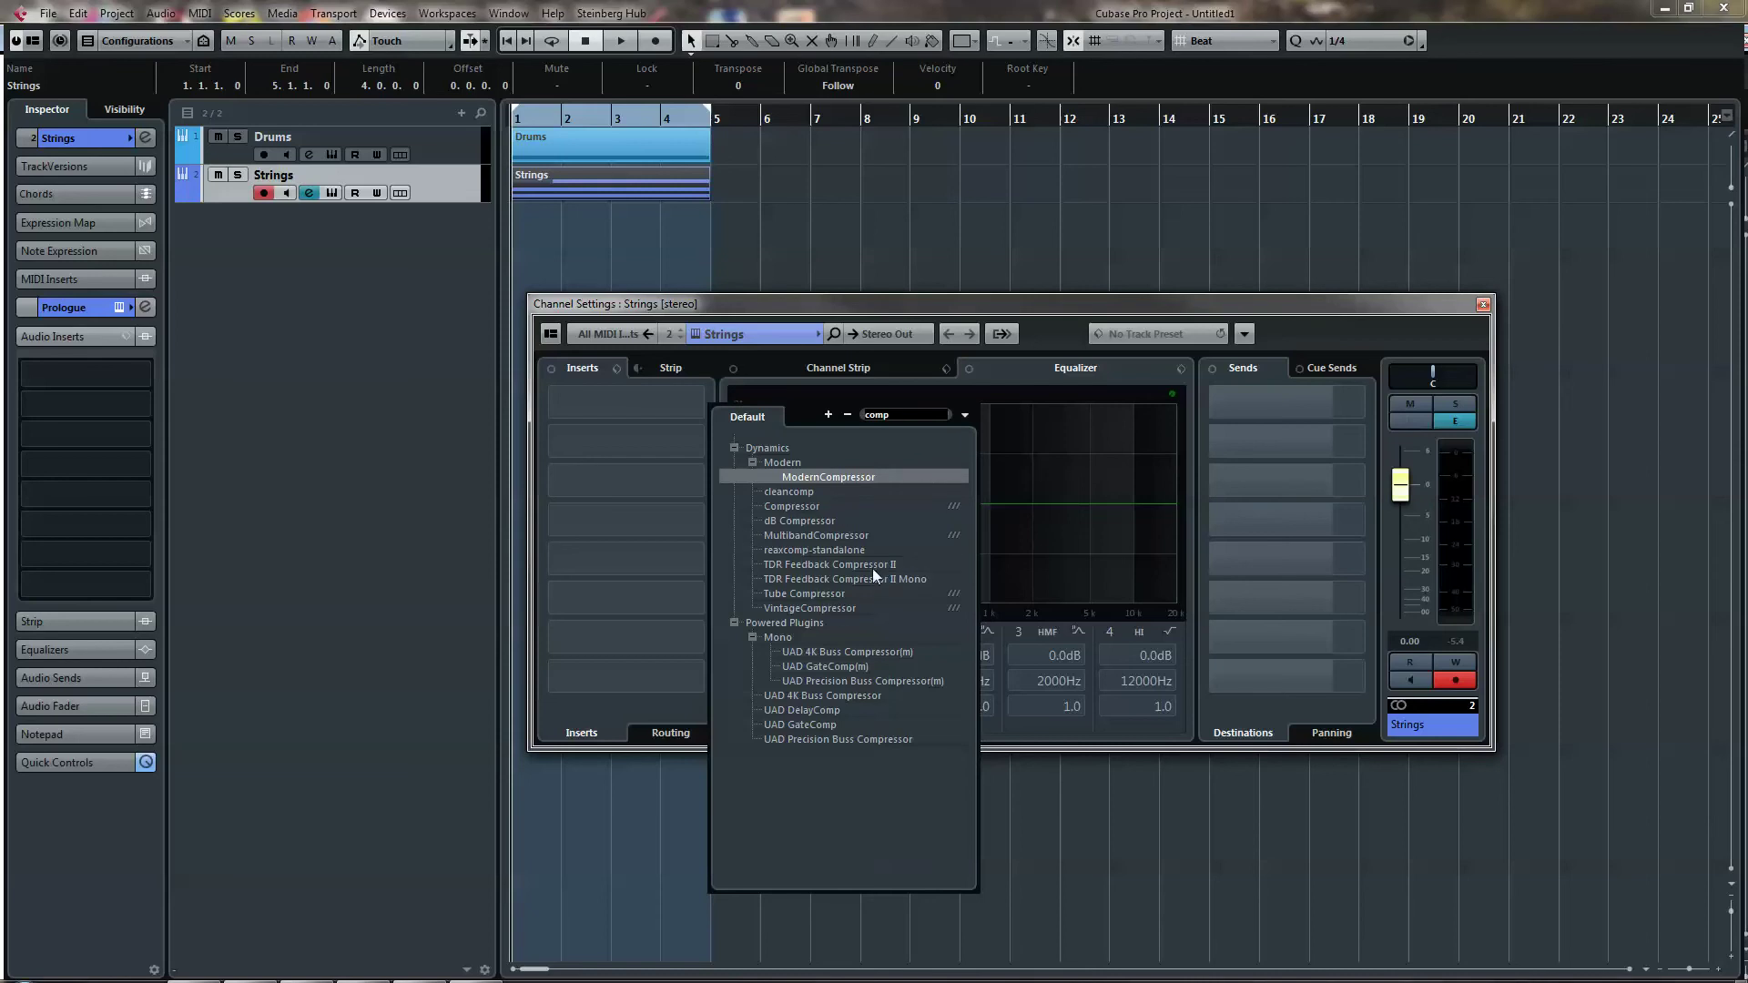
pyautogui.click(800, 512)
# Load the Compressor, set release 10, ratio 8.00, threshold -37.4, and activate side-chain.
pyautogui.click(812, 508)
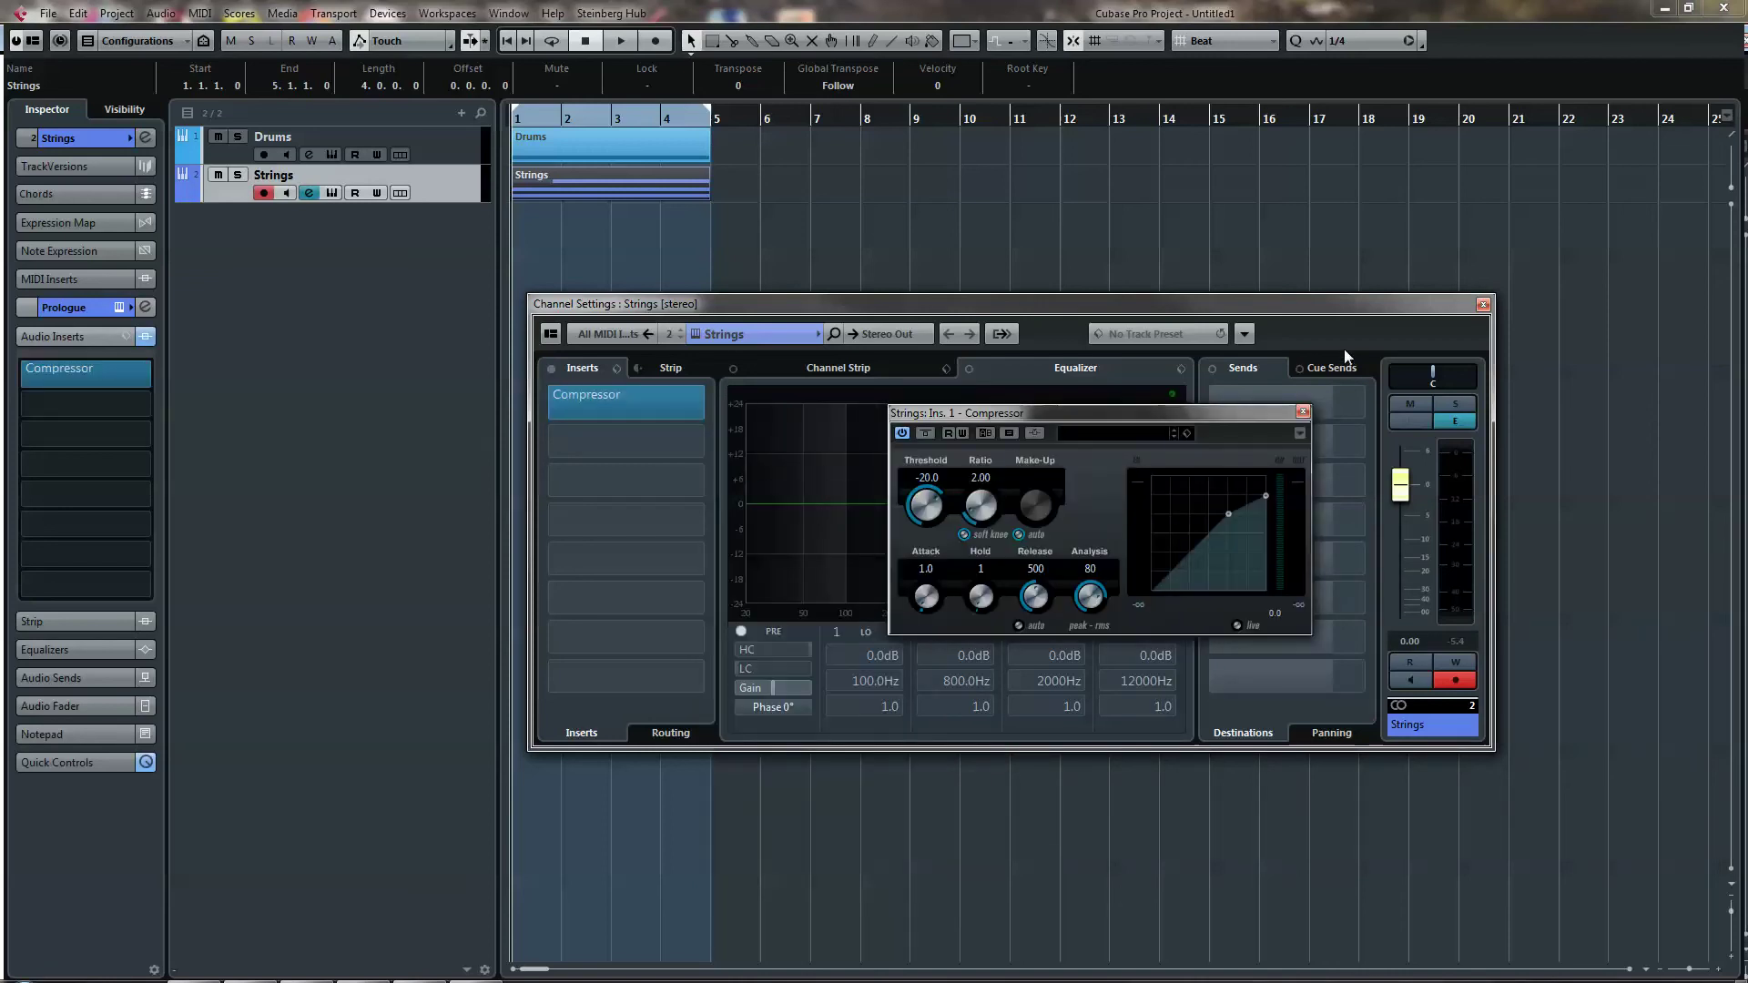
pyautogui.moveTo(1139, 417); pyautogui.dragTo(1096, 444)
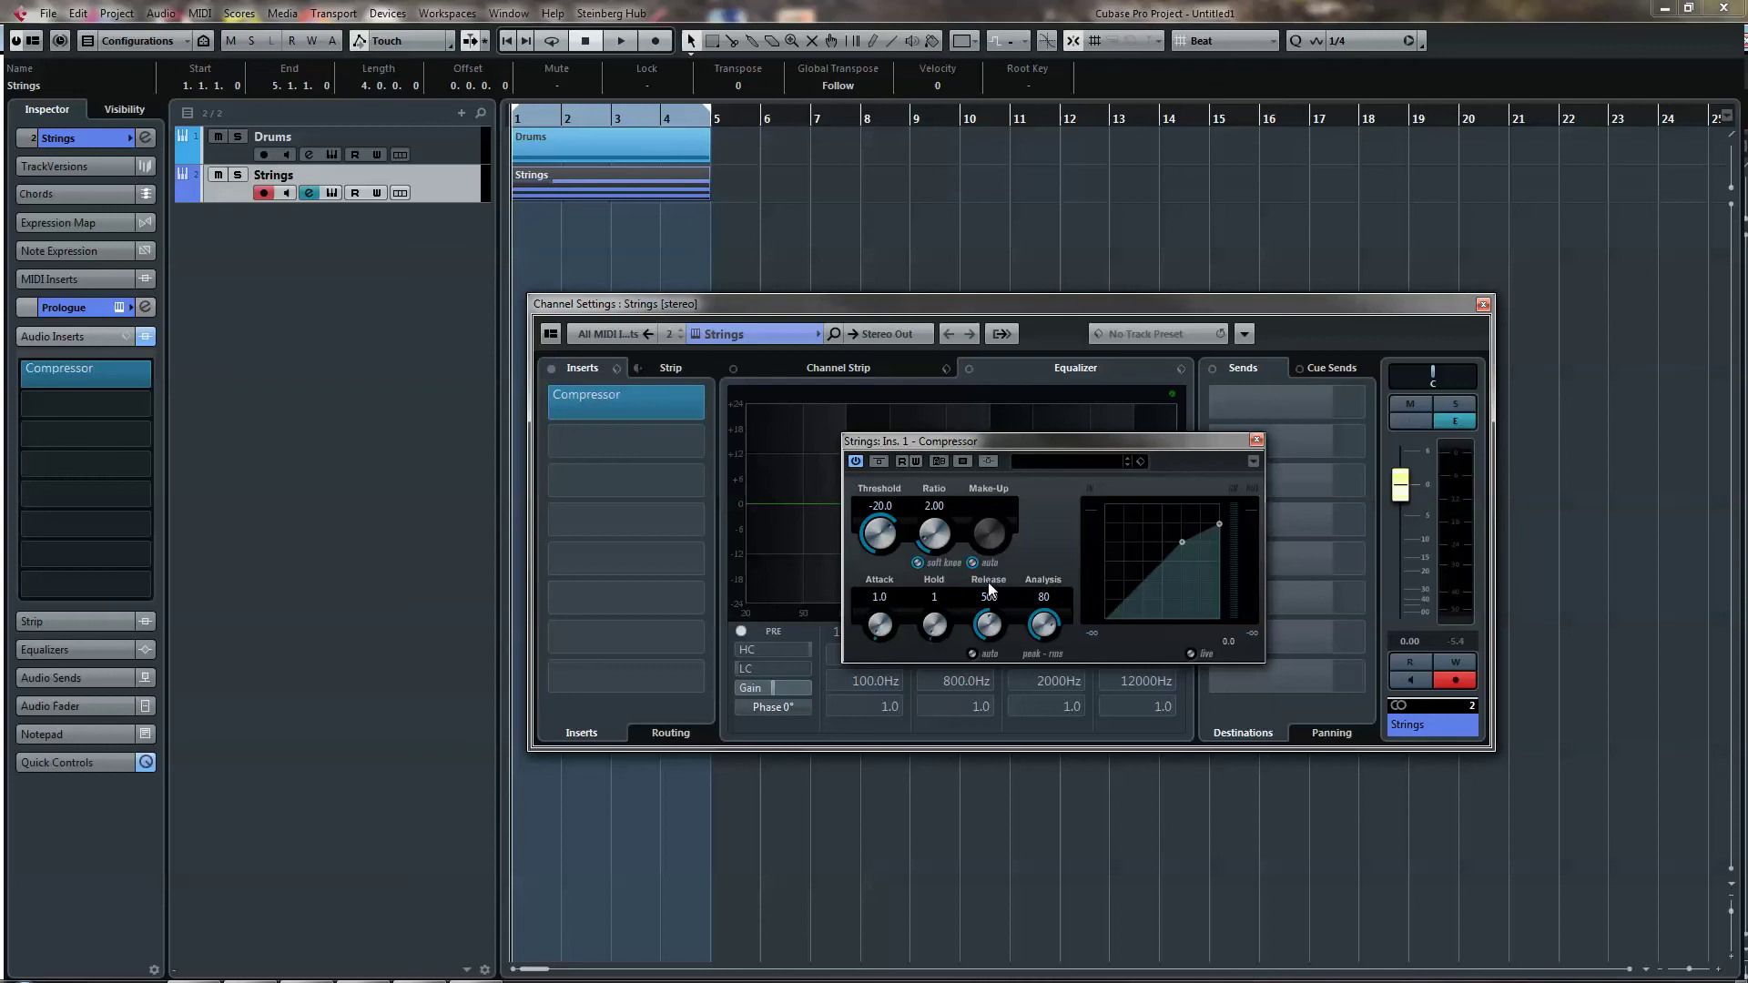
pyautogui.moveTo(989, 588); pyautogui.dragTo(981, 690)
pyautogui.moveTo(960, 531); pyautogui.dragTo(877, 581)
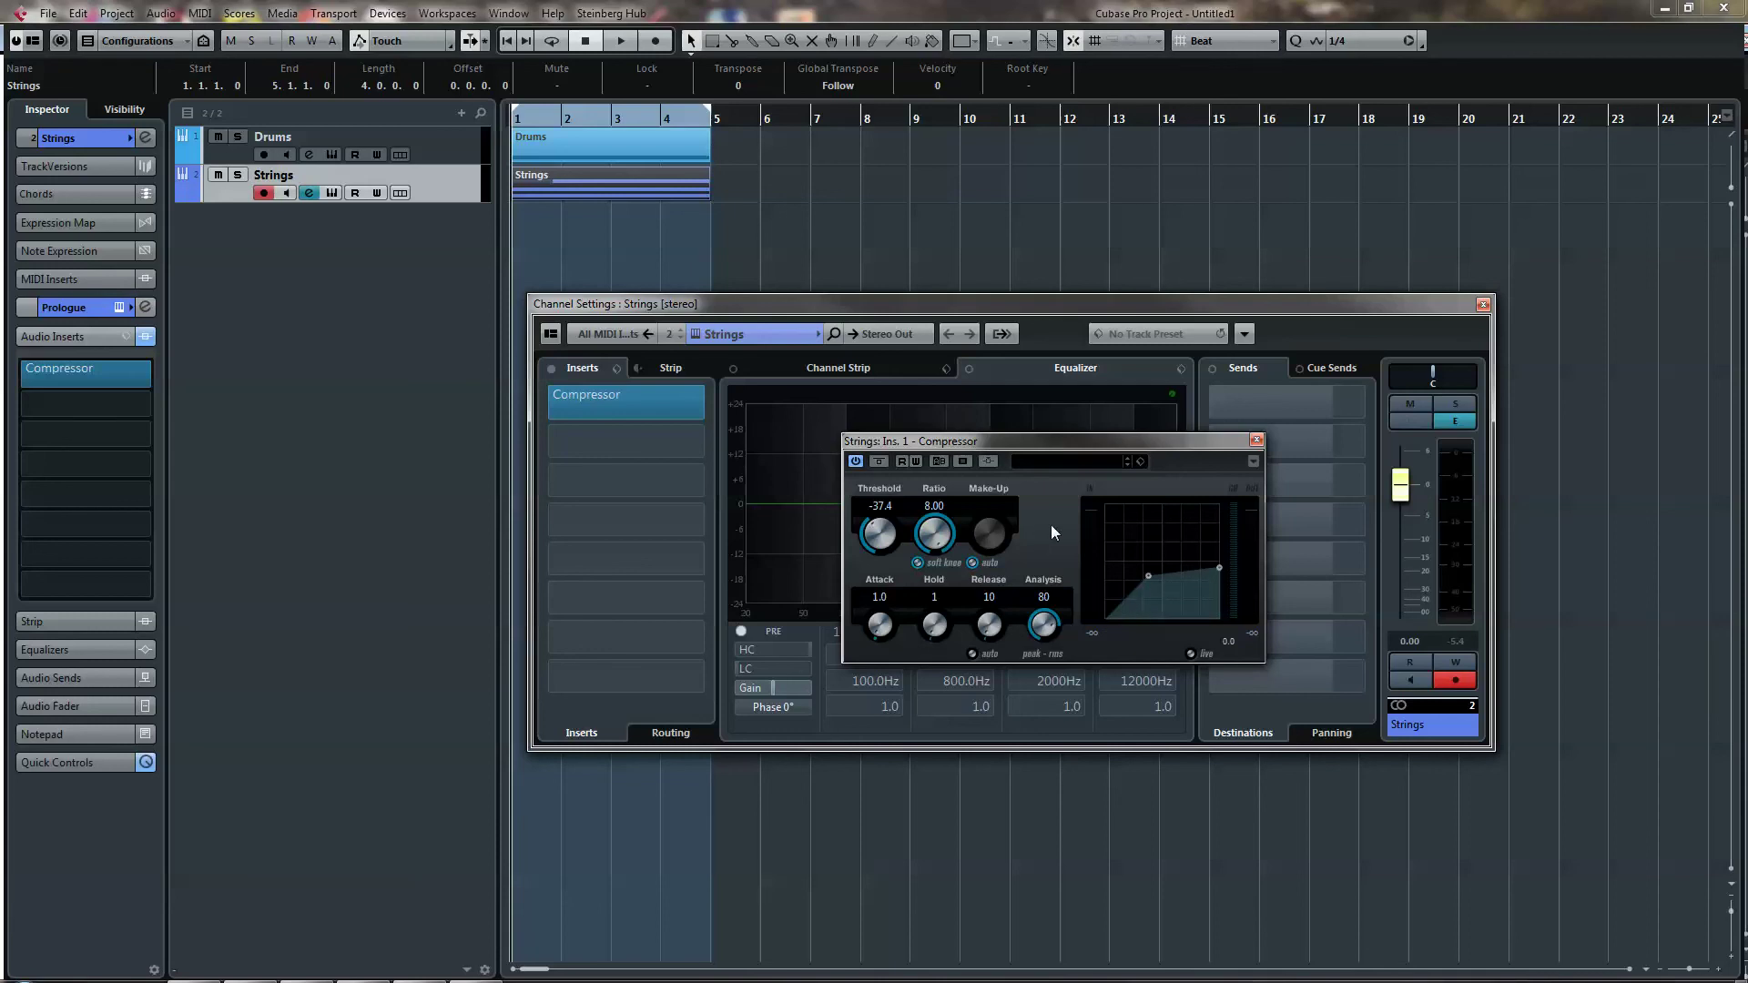
pyautogui.click(987, 461)
# Route the Drums track's first send to Side-chains > Strings: Ins. 1 - Compressor and activate it.
pyautogui.click(1482, 306)
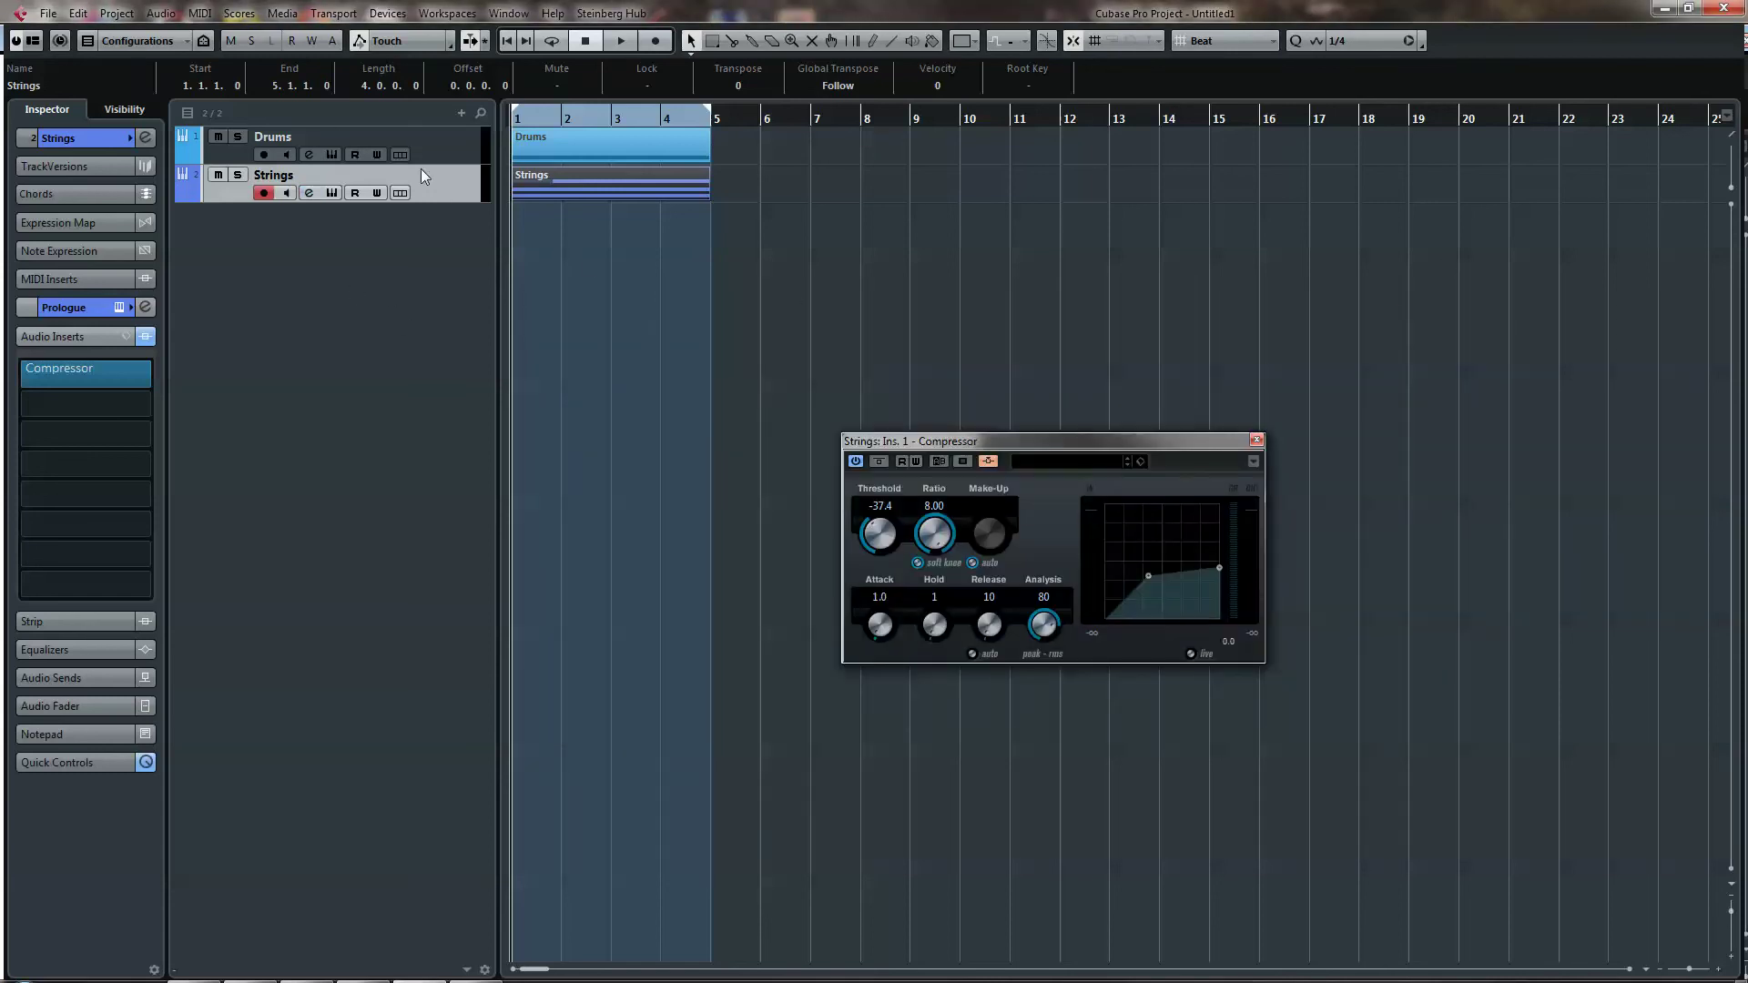
pyautogui.click(440, 153)
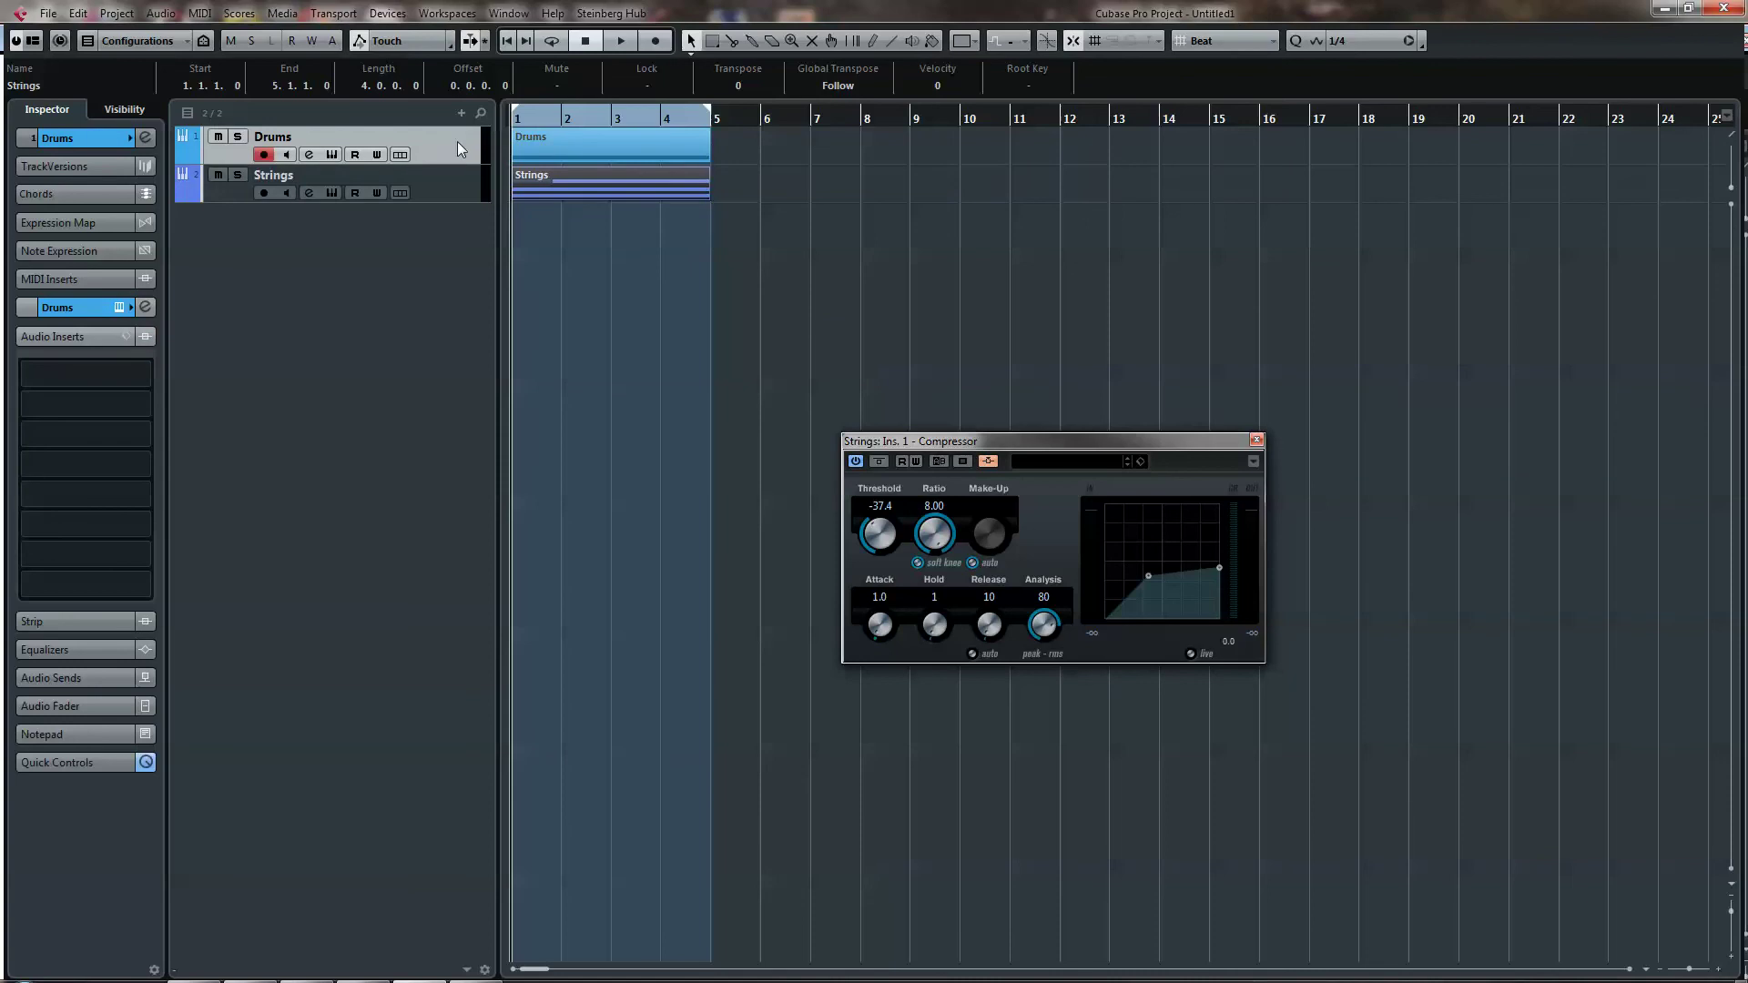
pyautogui.click(94, 674)
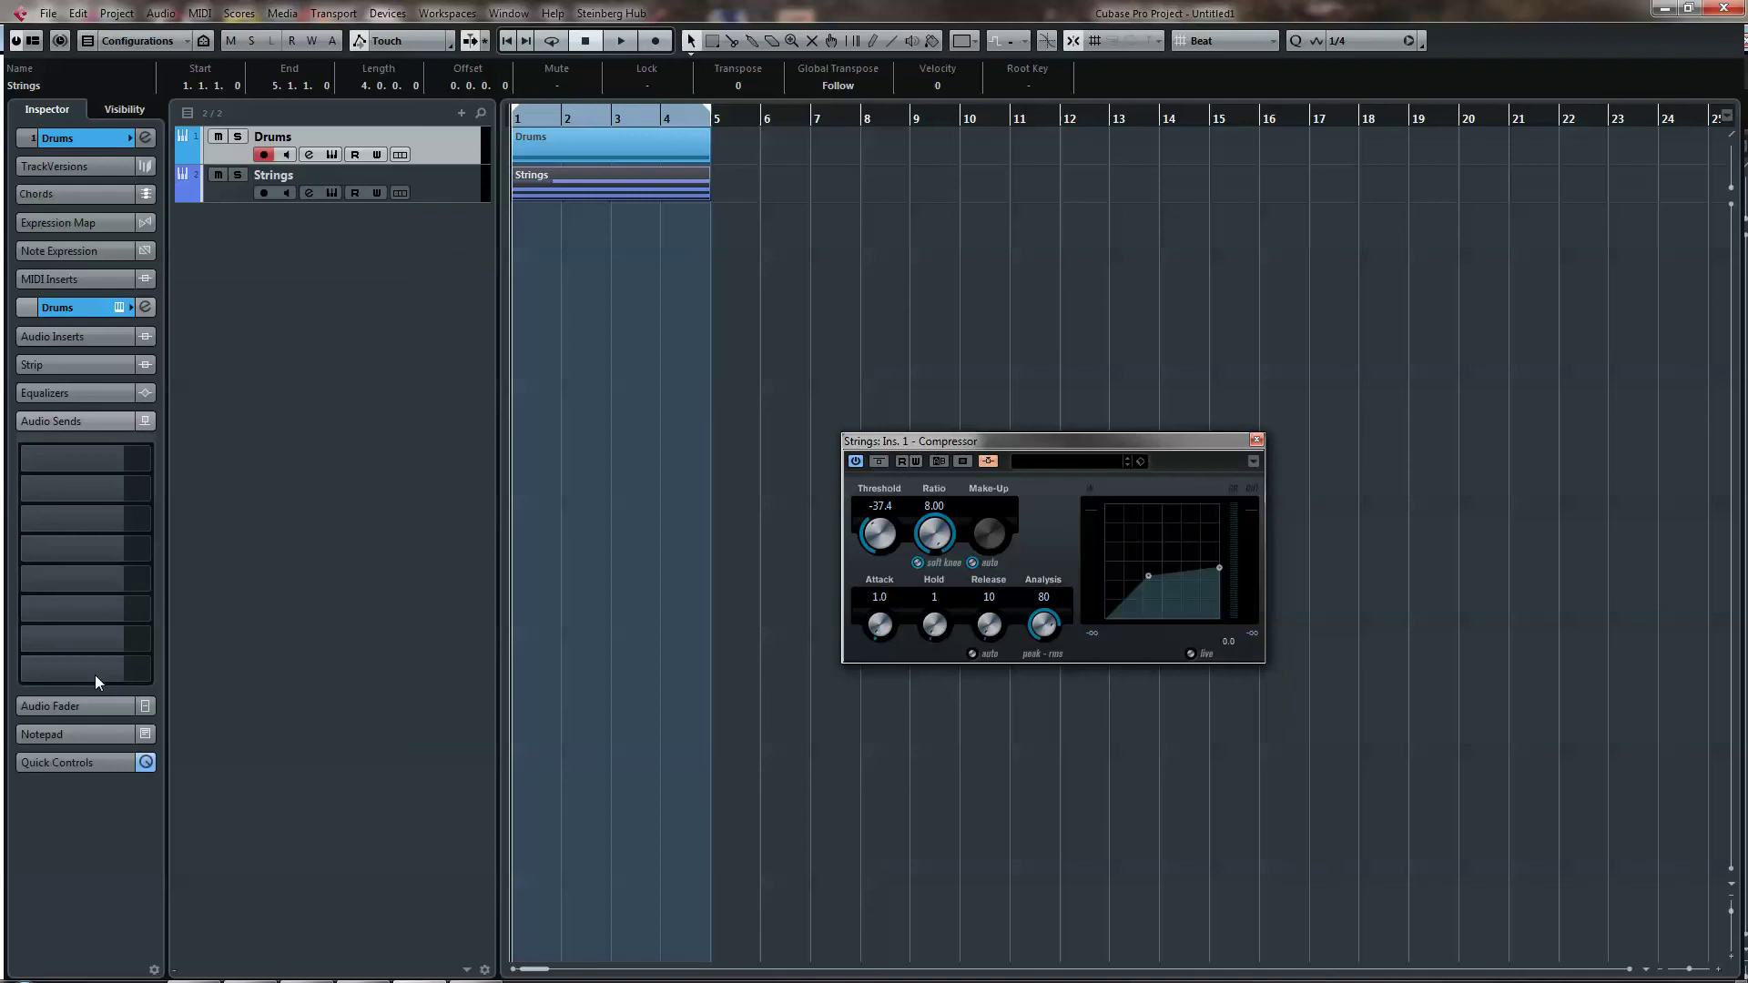
pyautogui.moveTo(112, 461)
pyautogui.click(154, 460)
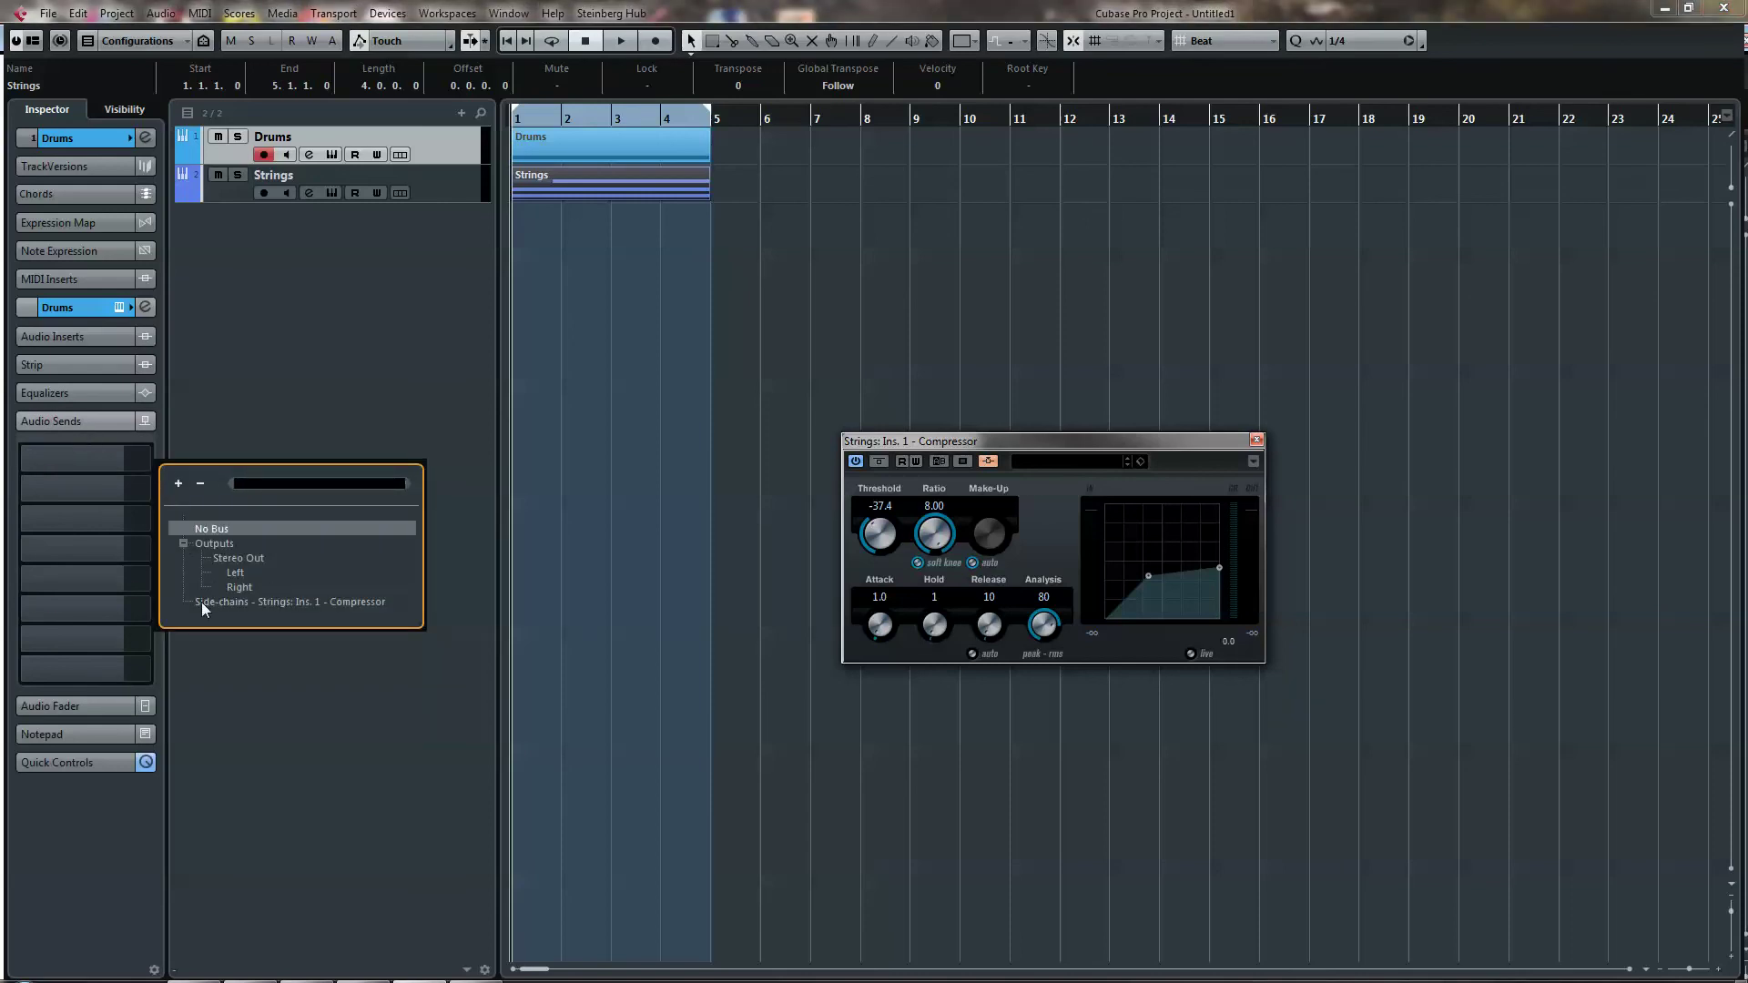
pyautogui.click(318, 601)
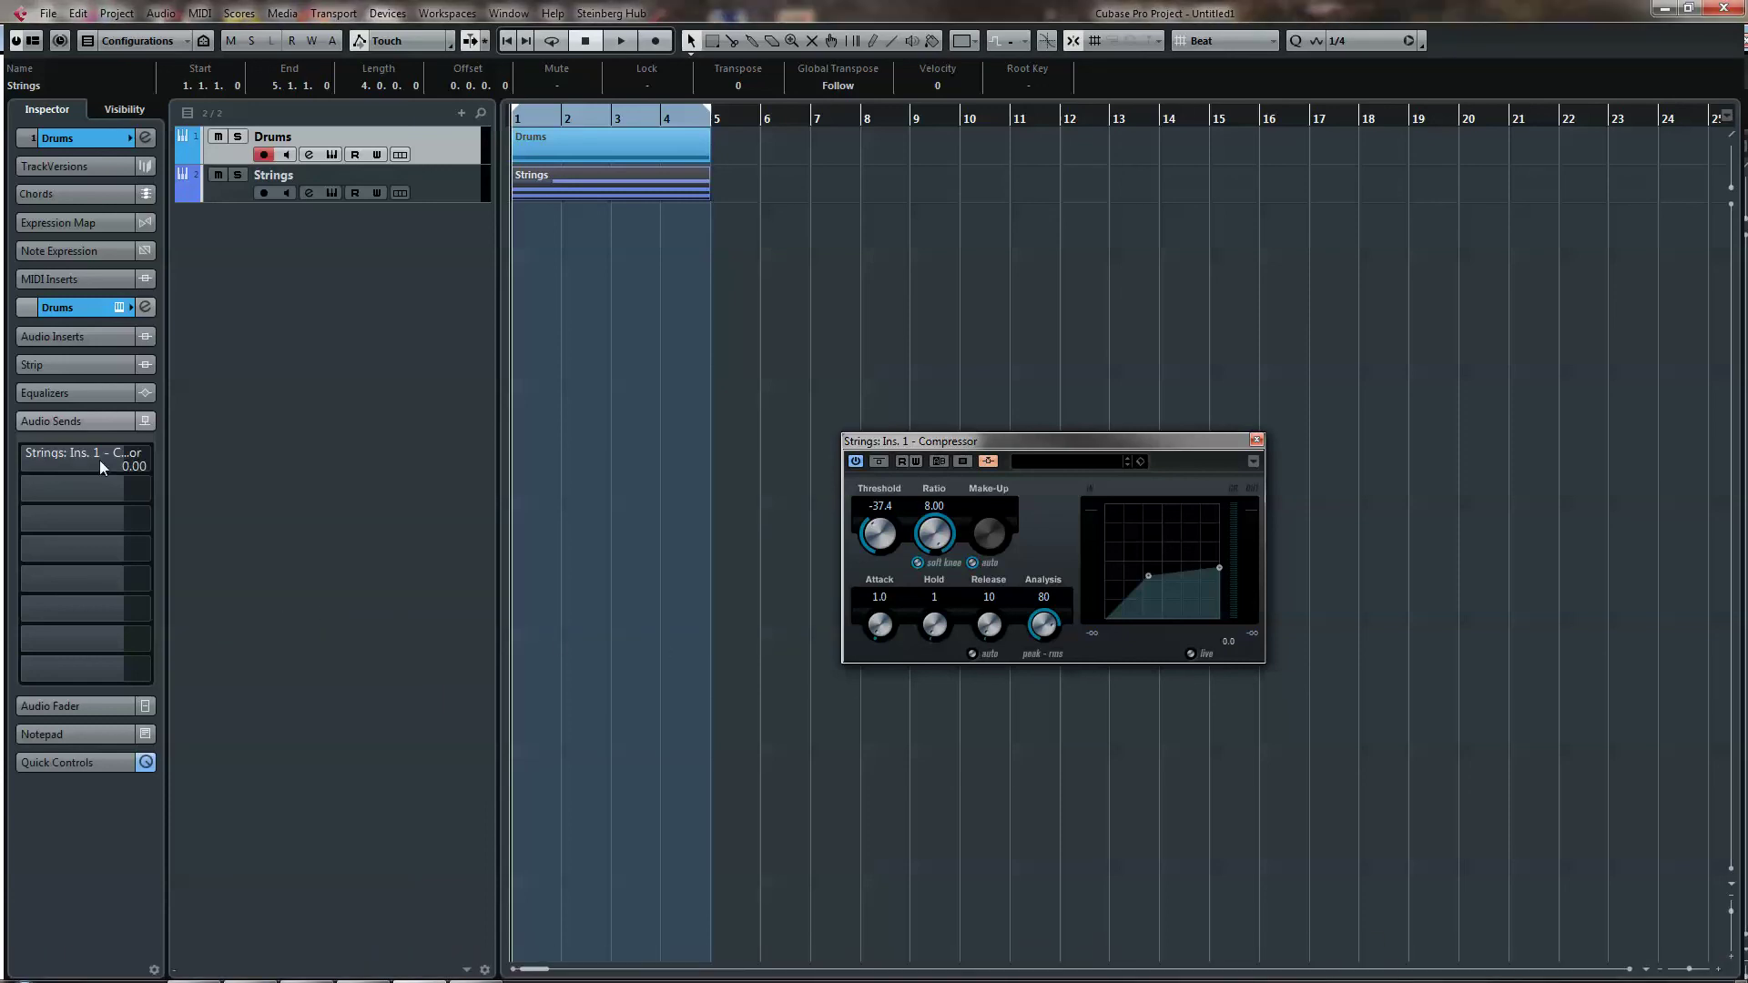
pyautogui.click(18, 459)
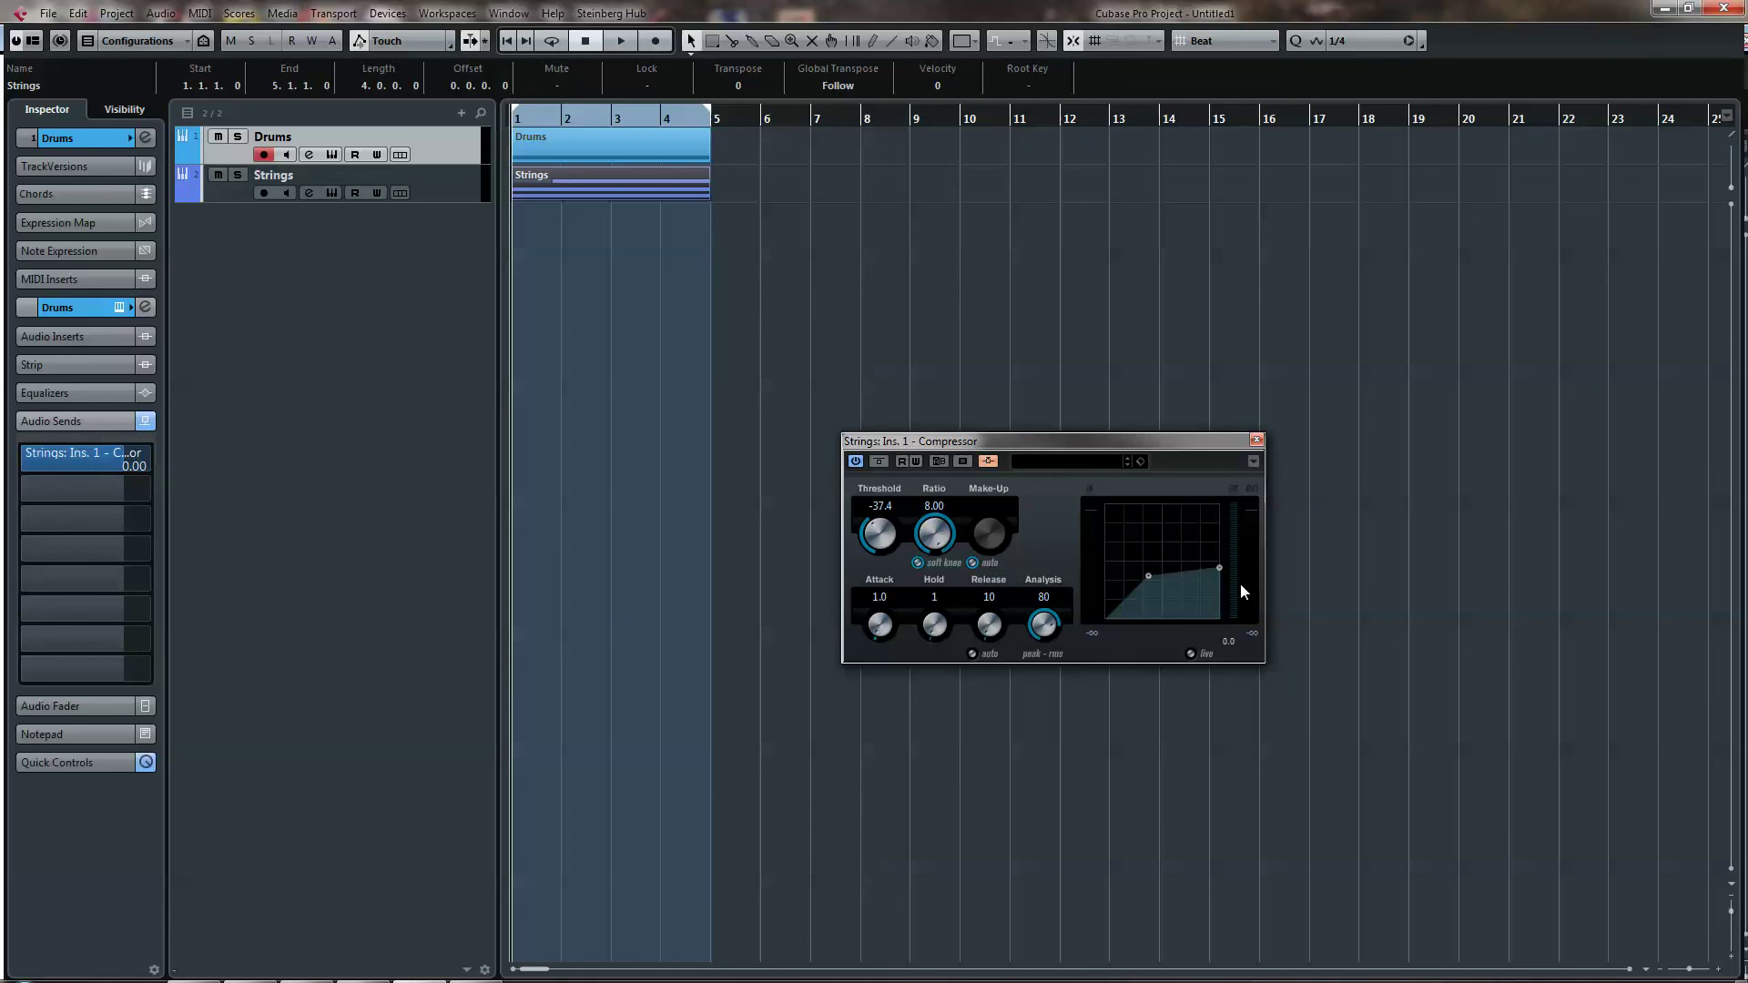
pyautogui.press('space')
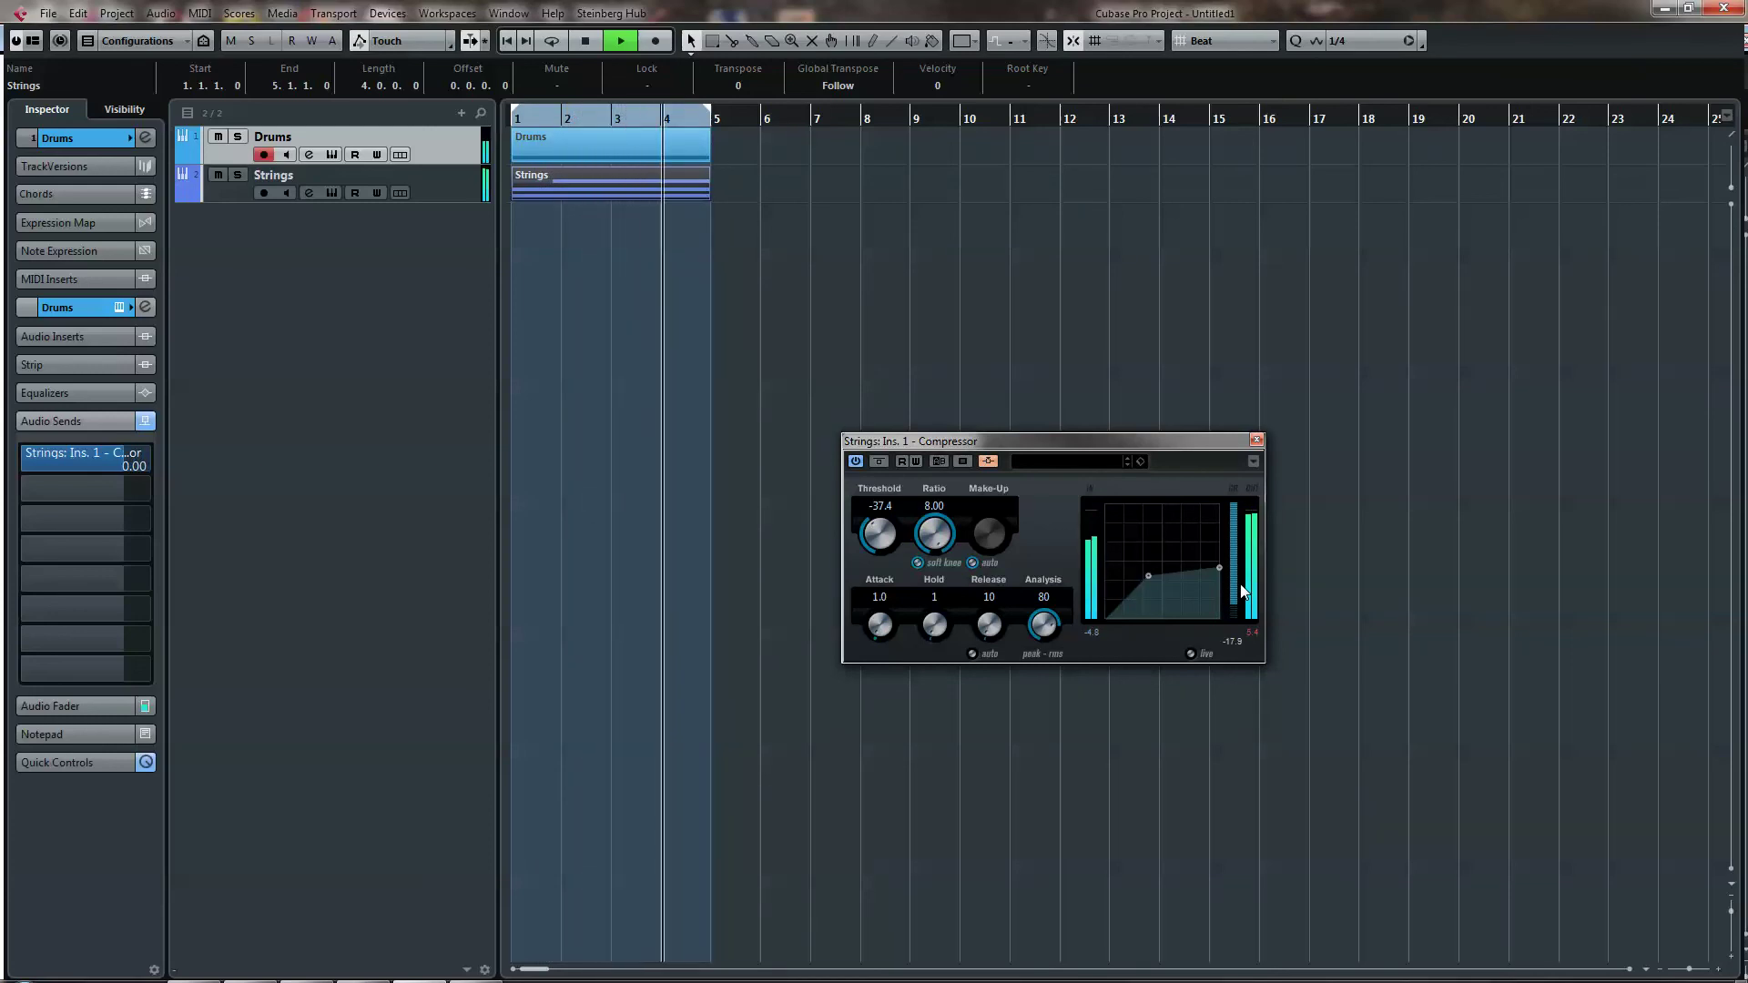
pyautogui.press('space')
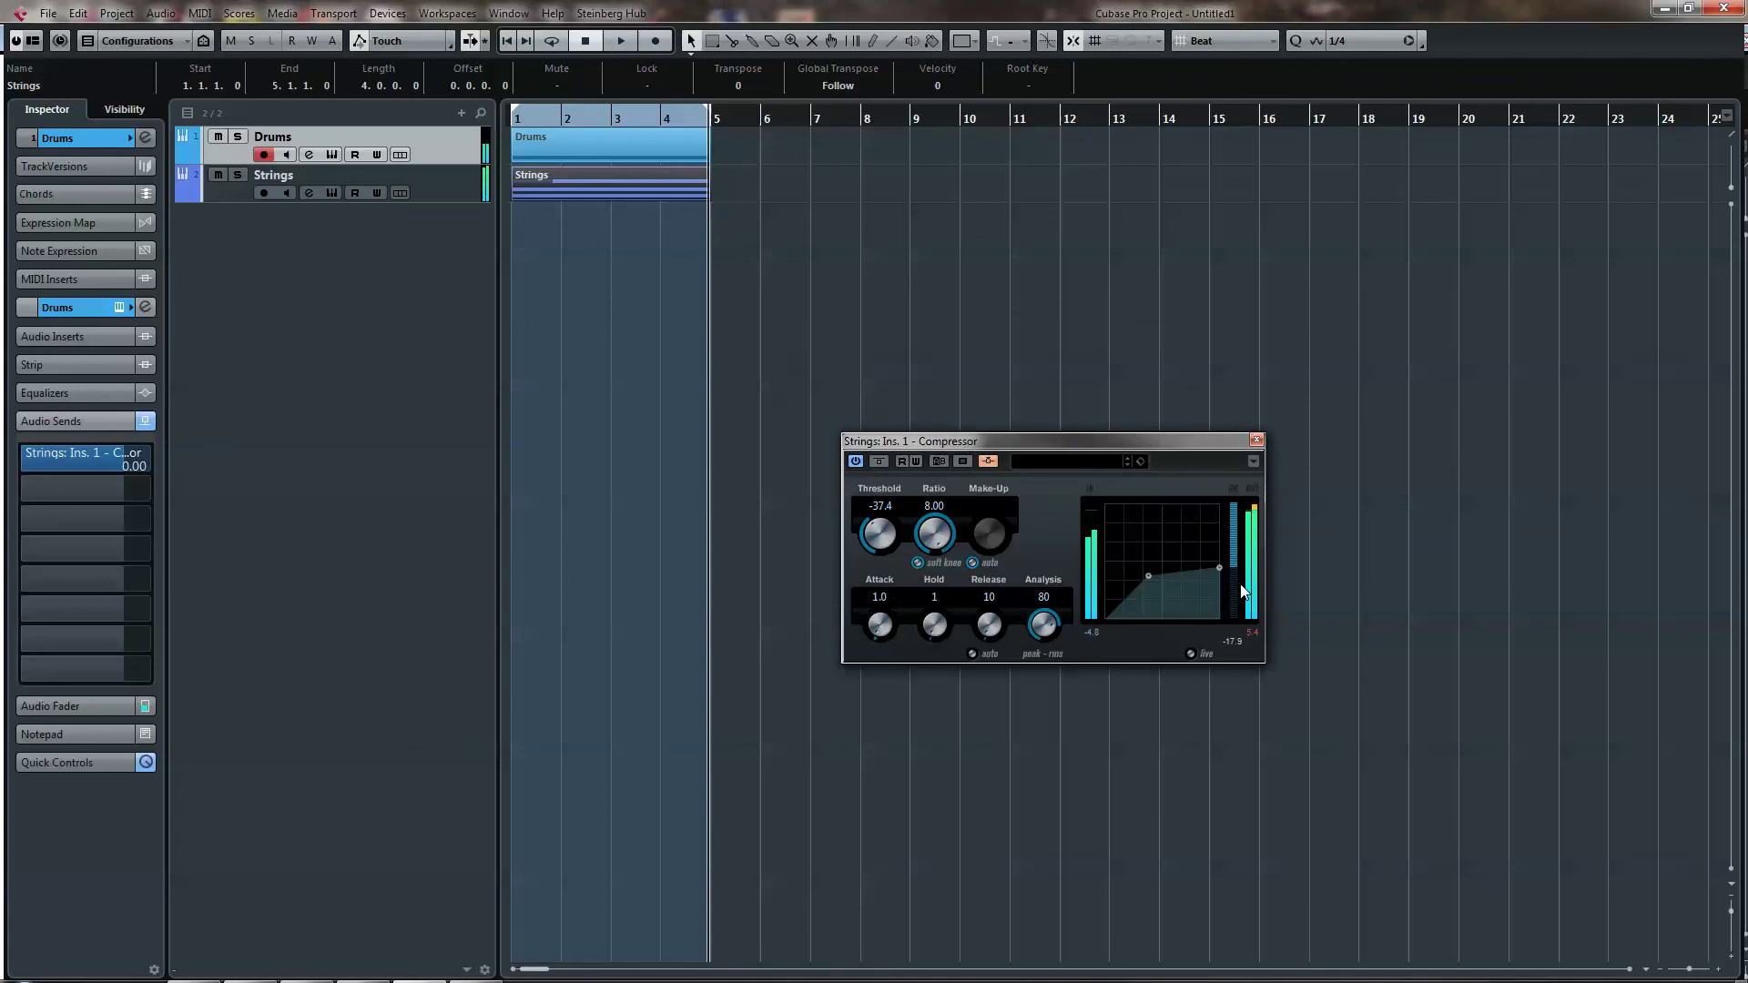